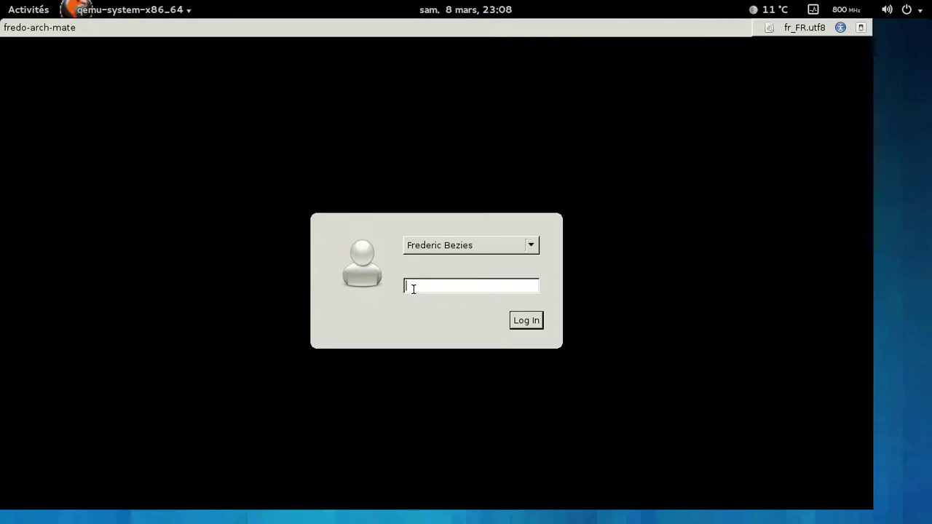
# Log in to the desktop session with the account password and dismiss the network connection notification.
pyautogui.write('*******')
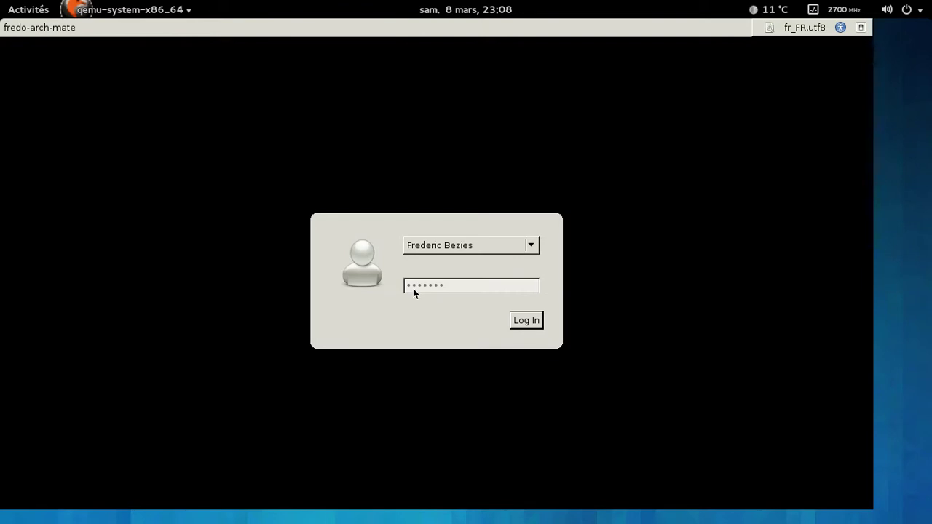
pyautogui.press('Return')
pyautogui.write('********')
pyautogui.press('Return')
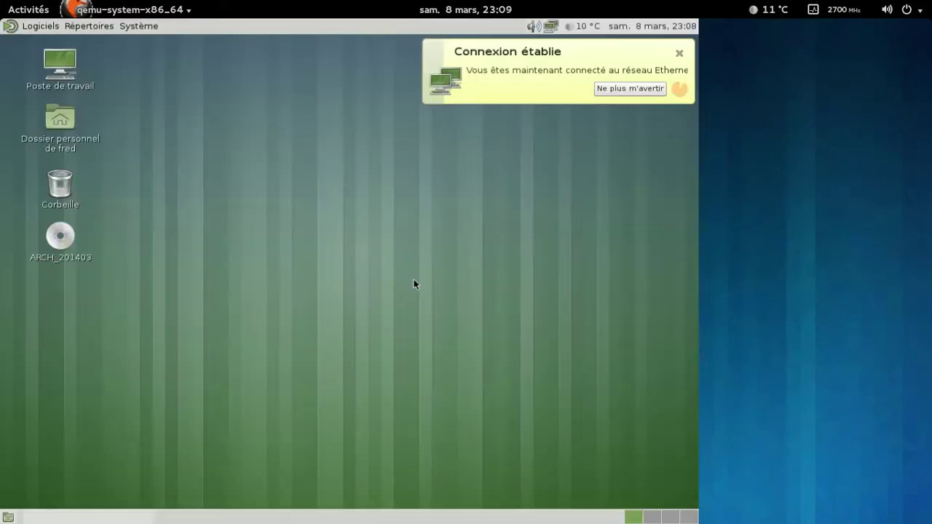
pyautogui.click(679, 54)
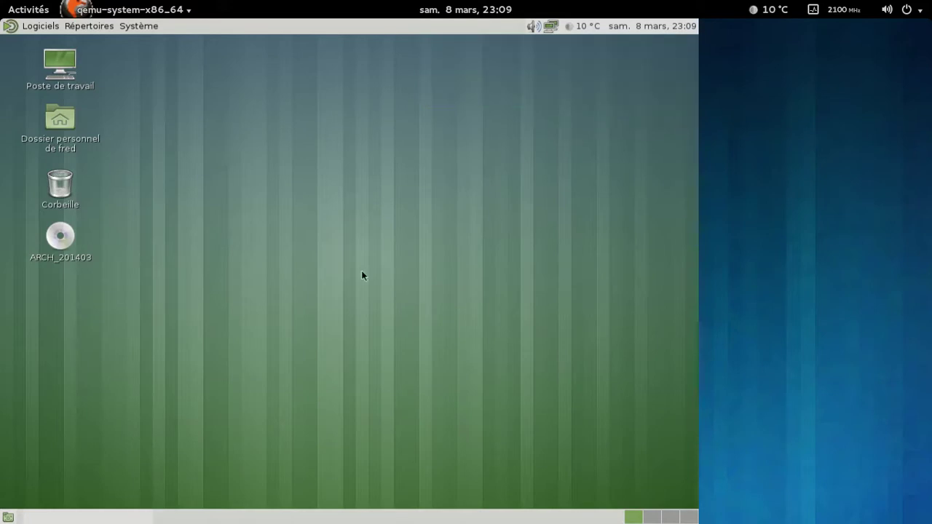
# View the version information of the MATE desktop environment and close it.
pyautogui.click(149, 26)
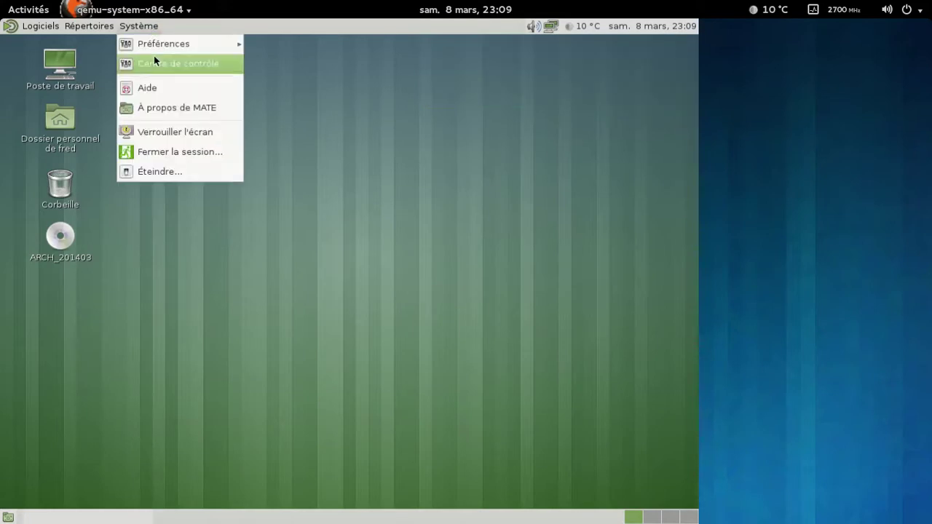
pyautogui.click(163, 107)
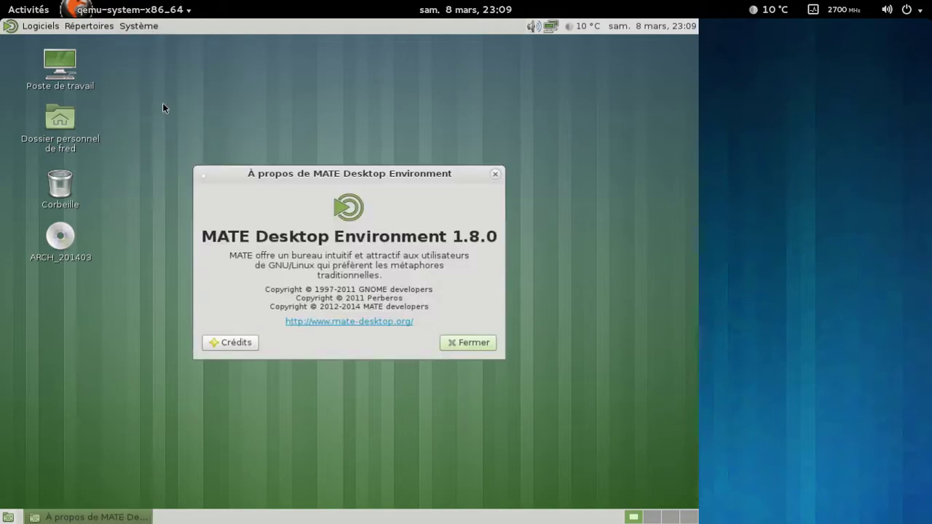
pyautogui.click(466, 343)
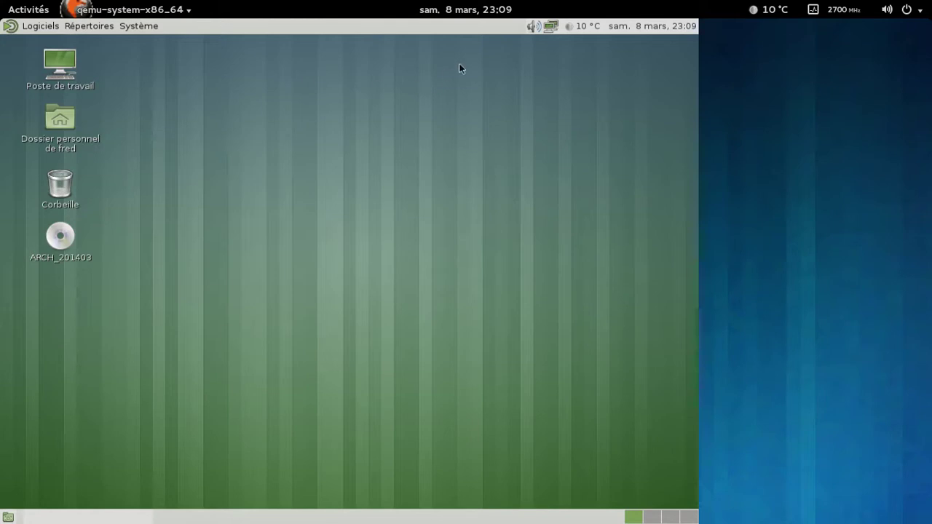
# Add New York (New York City, Central Park), New York, États-Unis to the clock's locations and close the clock preferences and calendar.
pyautogui.click(623, 29)
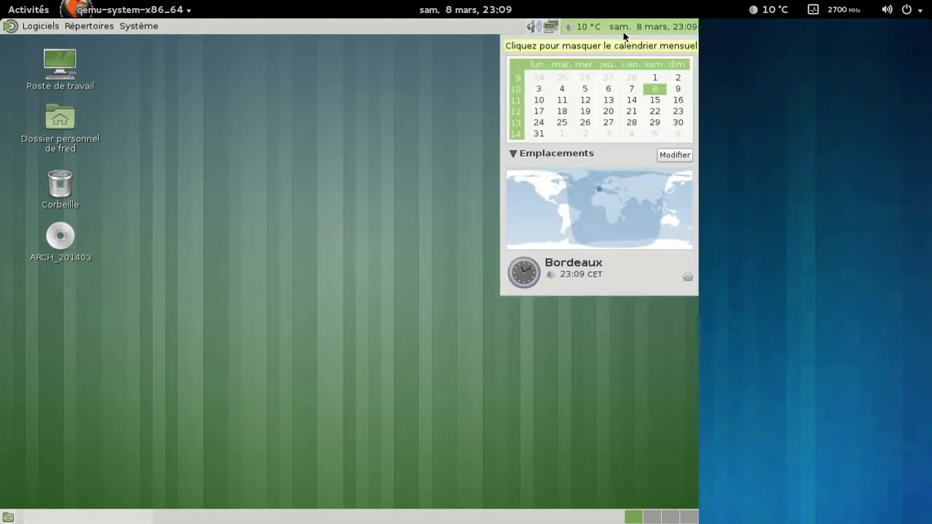
pyautogui.click(673, 156)
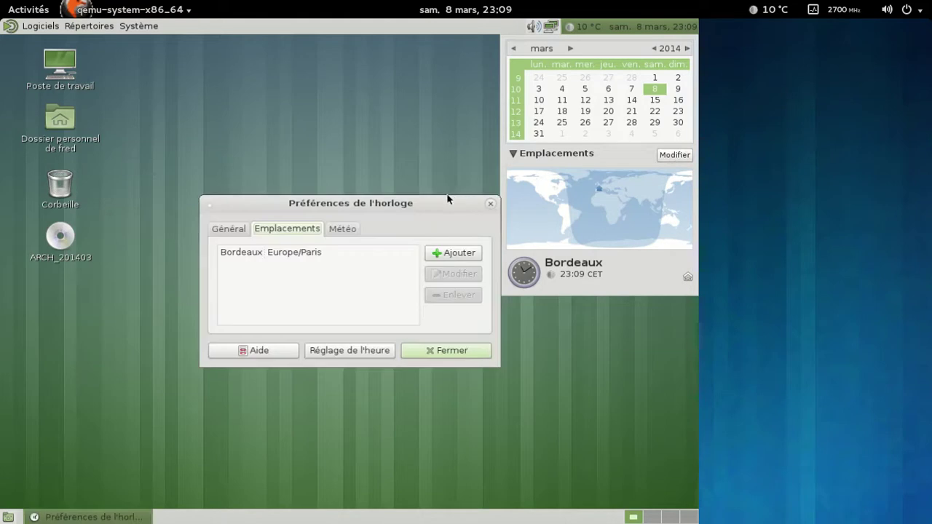
pyautogui.click(450, 253)
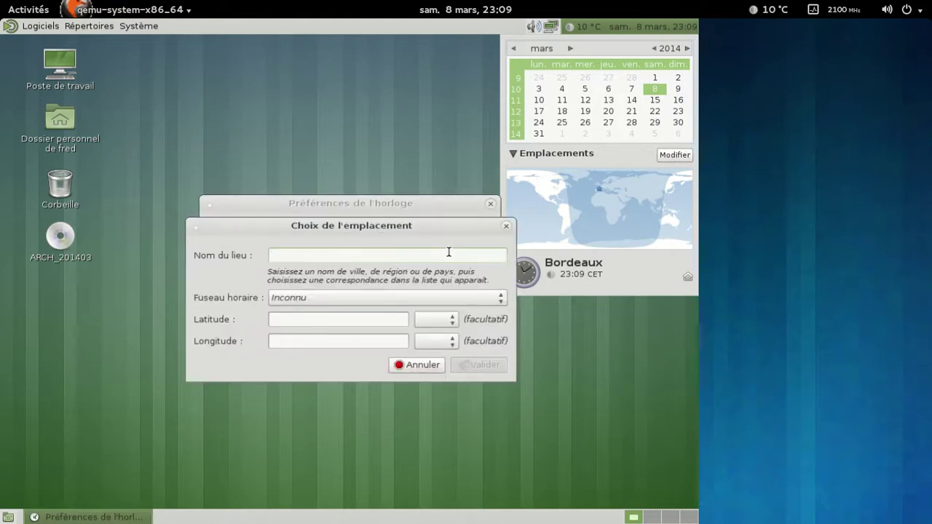
pyautogui.write('New')
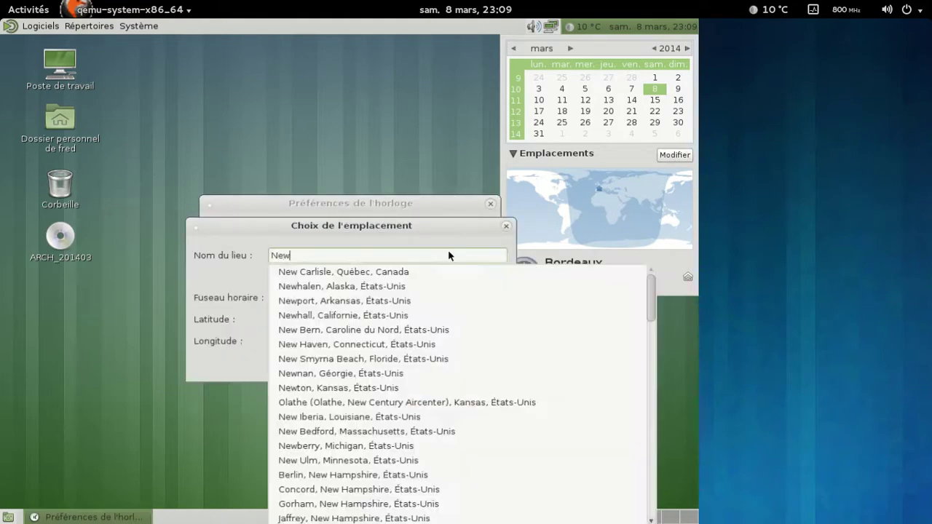
pyautogui.write(' York')
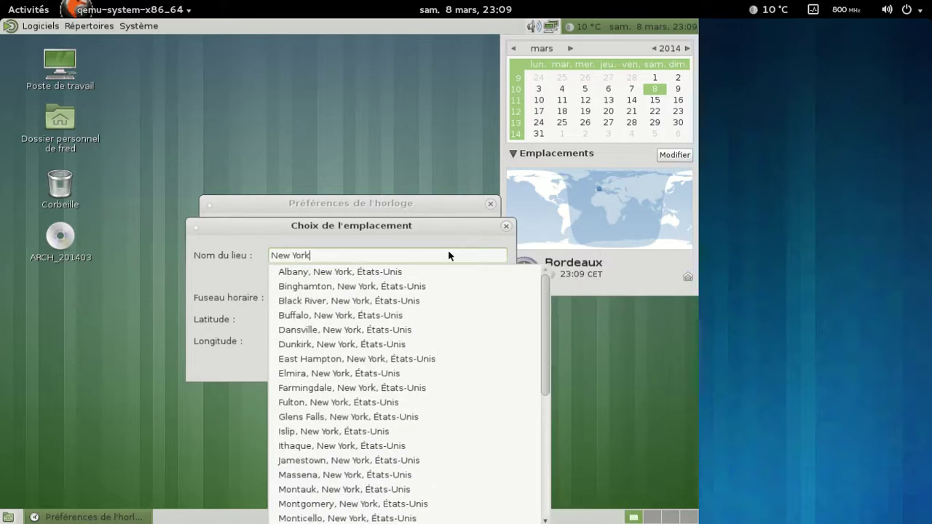
pyautogui.press('Down')
pyautogui.press('Down')
pyautogui.press('Down')
pyautogui.press('Down')
pyautogui.press('Down')
pyautogui.press('Down')
pyautogui.press('Down')
pyautogui.press('Down')
pyautogui.press('Down')
pyautogui.press('Down')
pyautogui.press('Down')
pyautogui.press('Down')
pyautogui.press('Down')
pyautogui.press('Down')
pyautogui.press('Down')
pyautogui.press('Down')
pyautogui.press('Down')
pyautogui.press('Down')
pyautogui.press('Down')
pyautogui.press('Down')
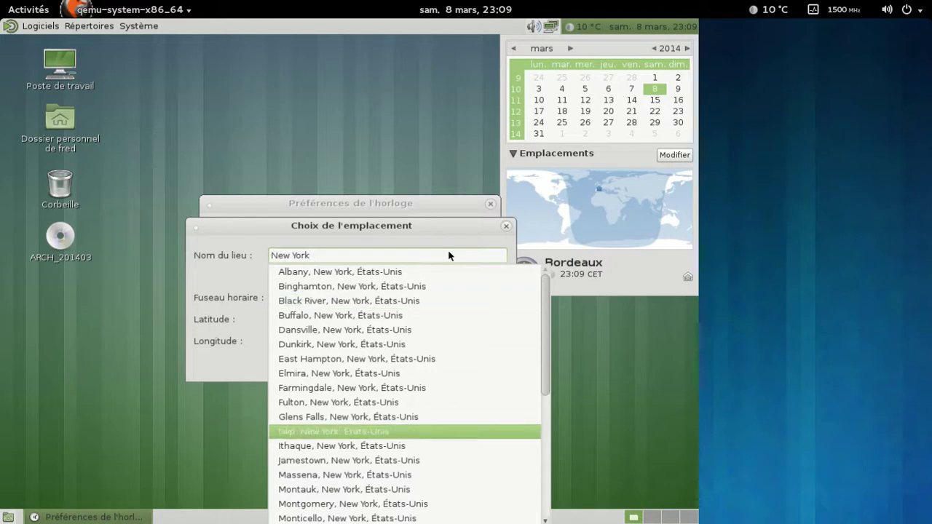
pyautogui.press('Up')
pyautogui.press('Up')
pyautogui.press('Up')
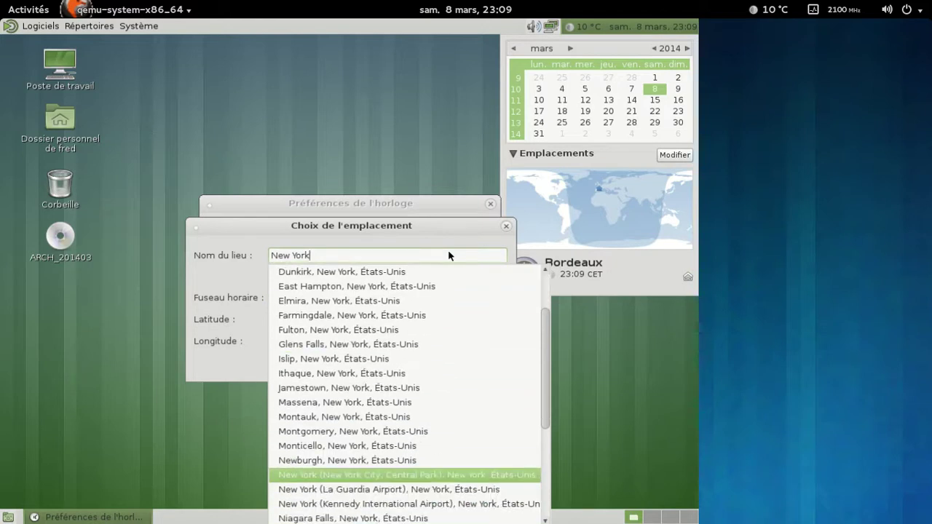
pyautogui.press('Return')
pyautogui.click(482, 367)
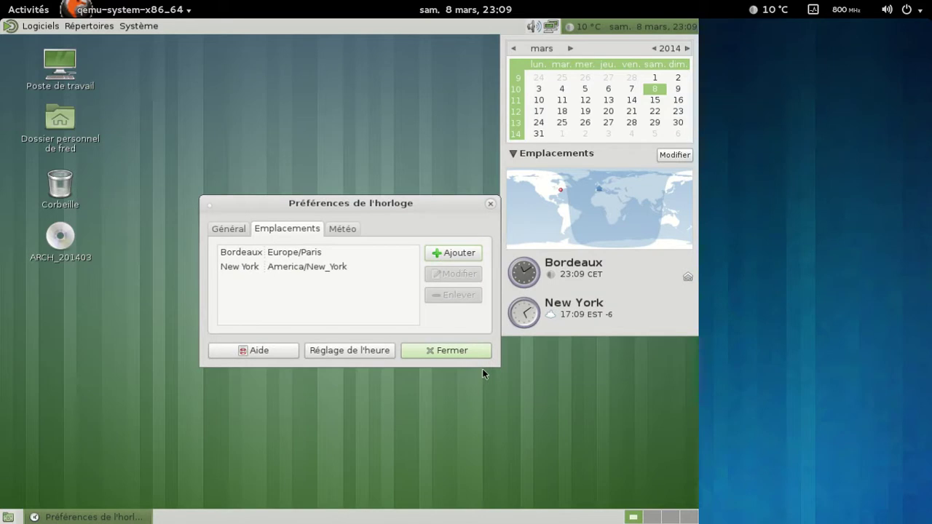
pyautogui.click(490, 204)
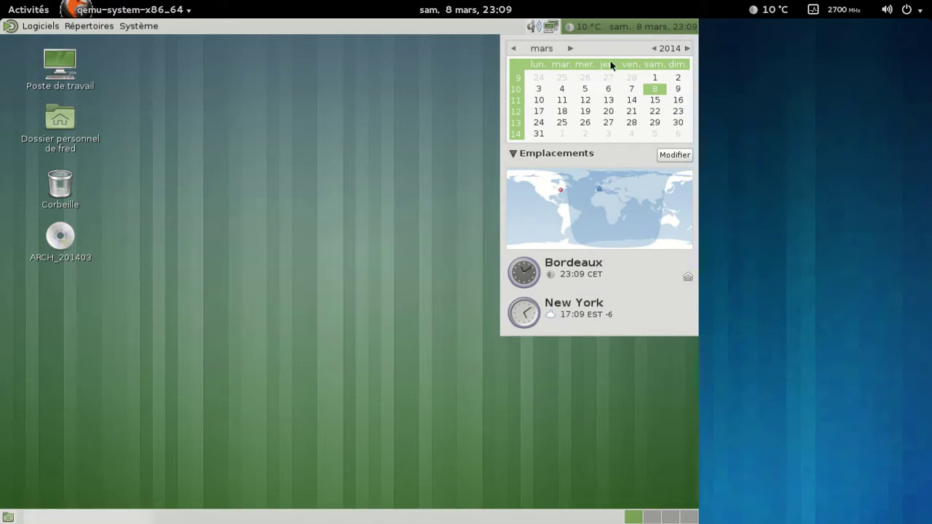
pyautogui.click(598, 27)
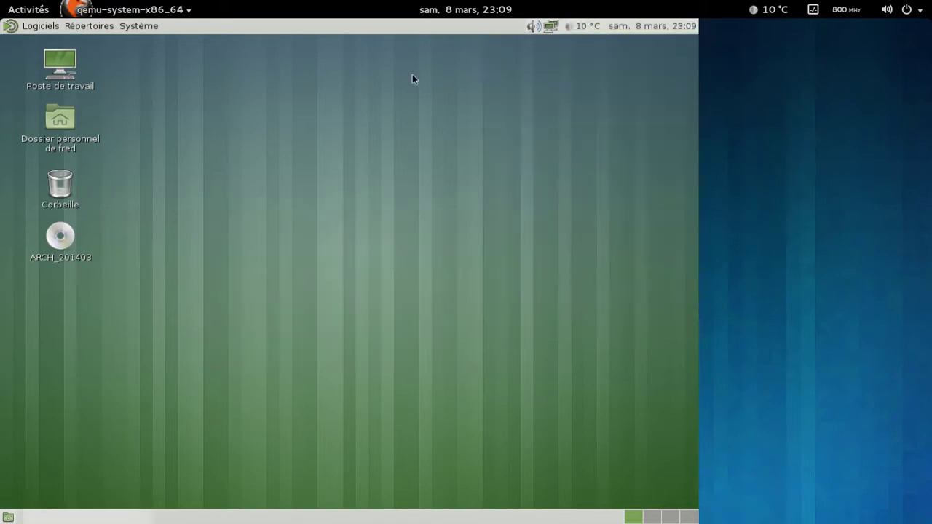
pyautogui.click(642, 26)
pyautogui.click(640, 27)
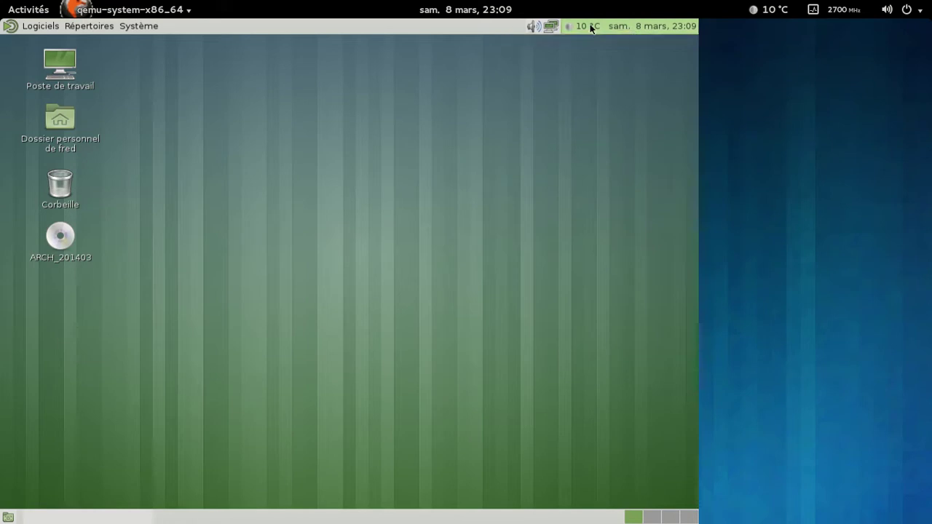
pyautogui.moveTo(591, 27)
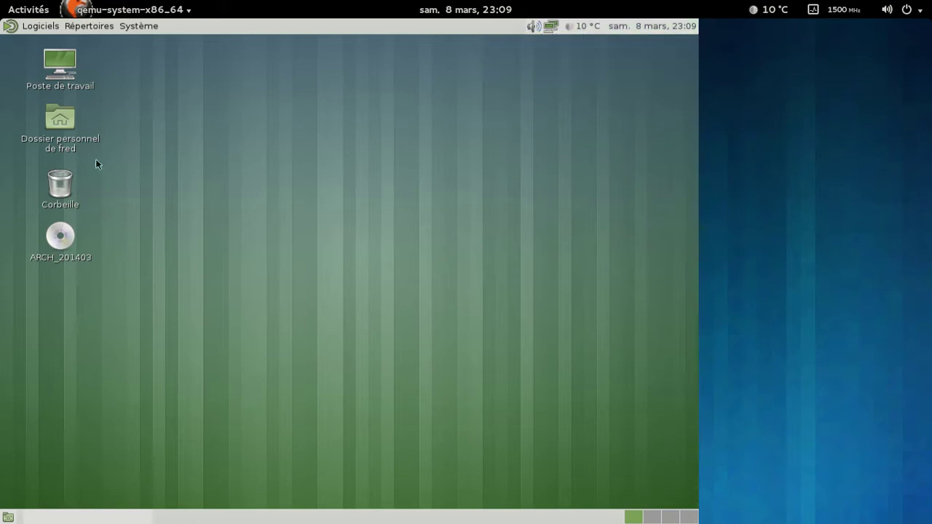
# Launch the Pluma text editor and move its window toward the upper right of the desktop.
pyautogui.click(31, 30)
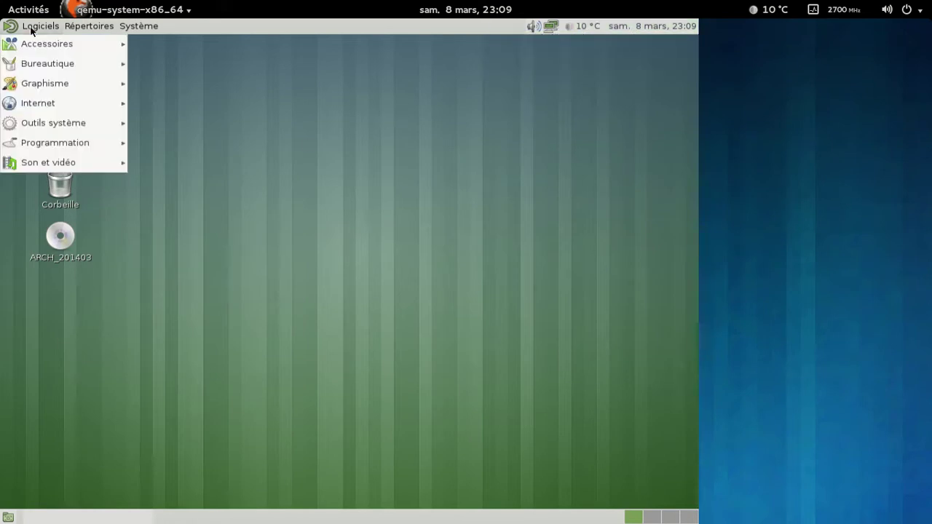
pyautogui.moveTo(38, 48)
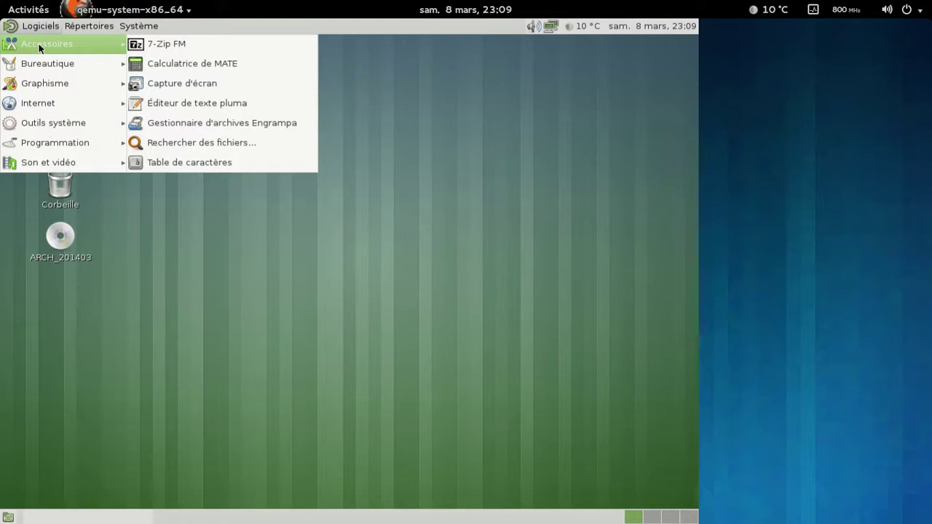
pyautogui.click(192, 103)
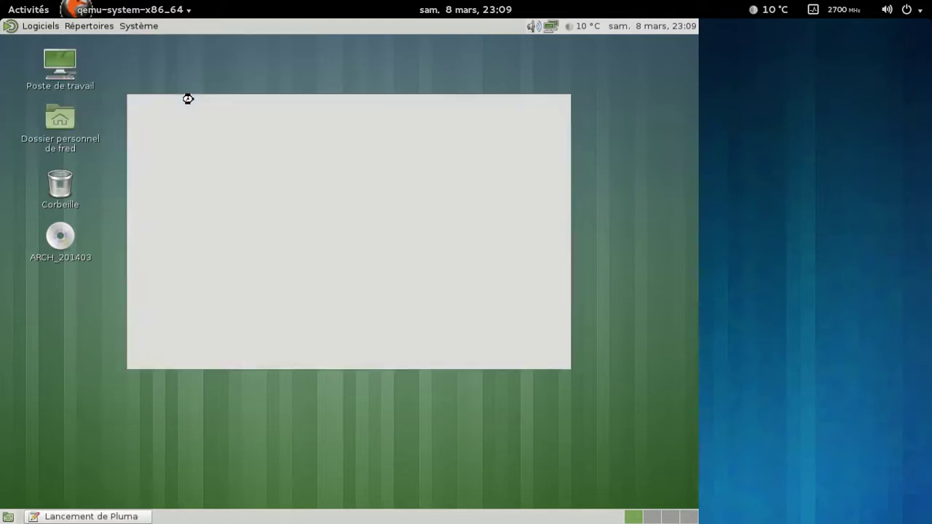
pyautogui.moveTo(215, 86); pyautogui.dragTo(326, 63)
# View Pluma's version information and close the dialog.
pyautogui.click(523, 79)
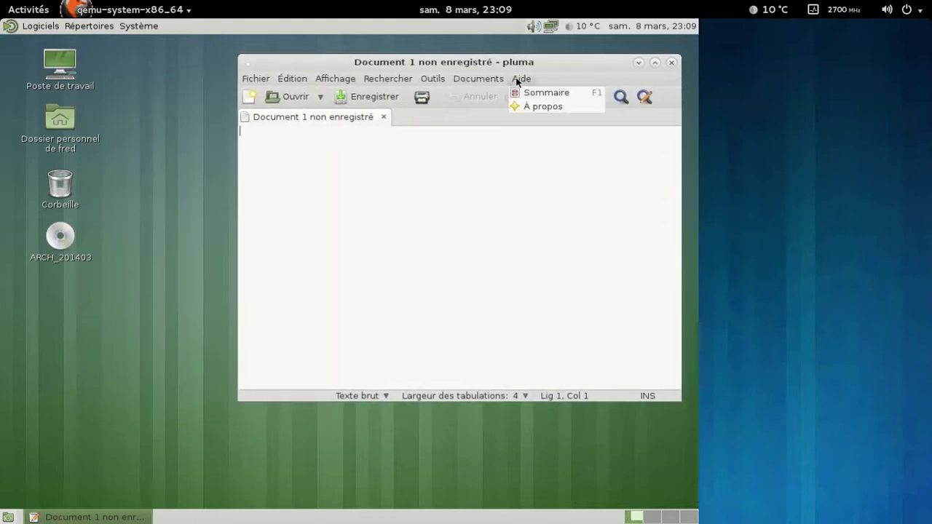
pyautogui.click(539, 109)
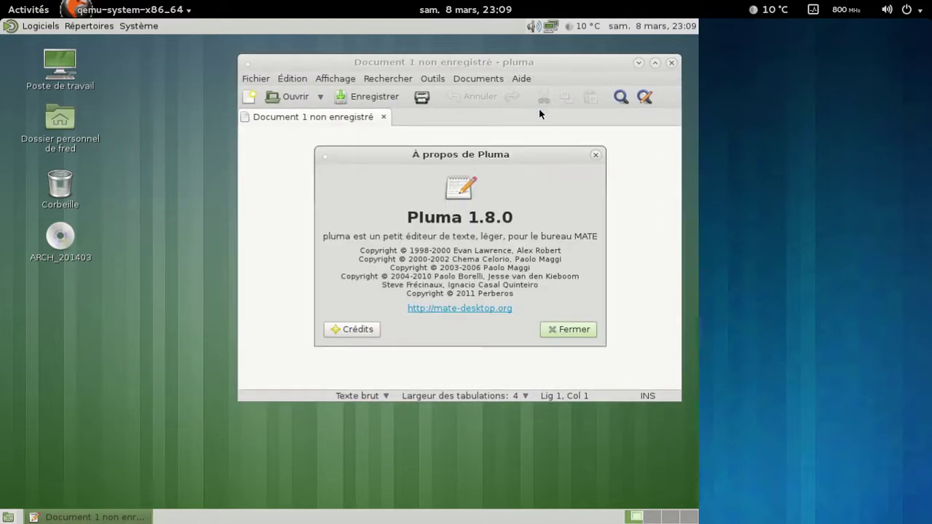
pyautogui.click(584, 332)
# Launch the Engrampa archive manager and view its version information.
pyautogui.click(38, 27)
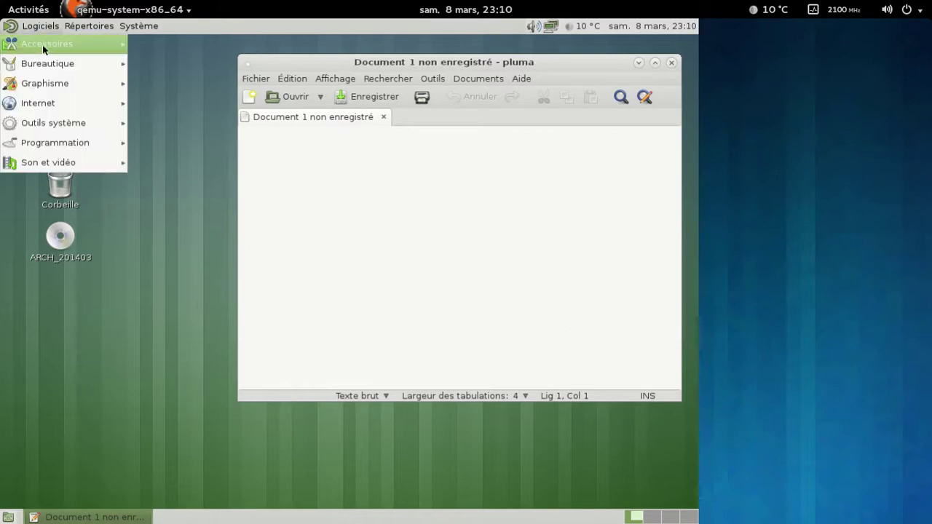
pyautogui.moveTo(41, 45)
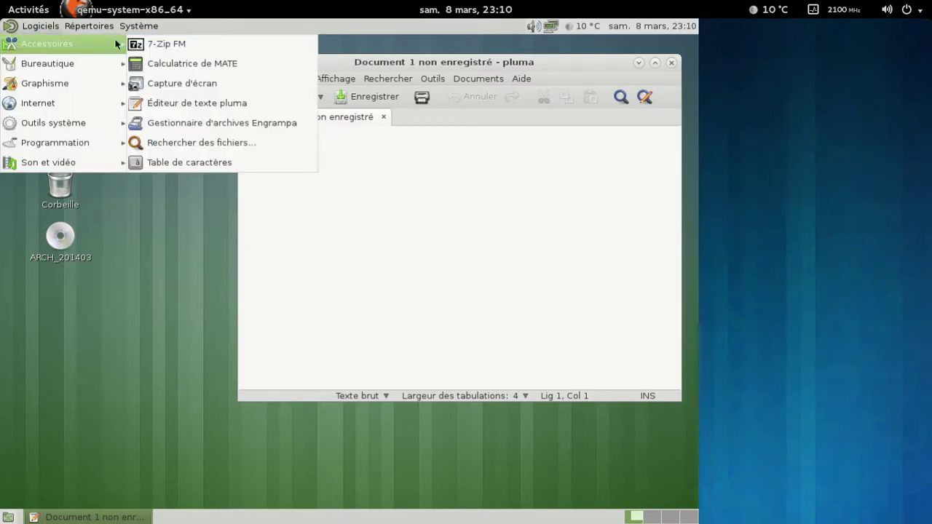
pyautogui.click(190, 120)
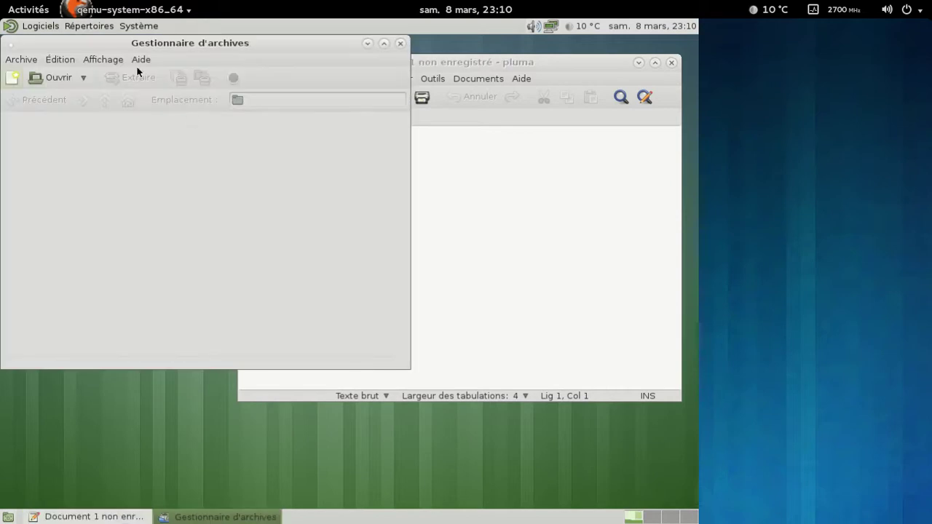
pyautogui.click(141, 60)
pyautogui.click(148, 86)
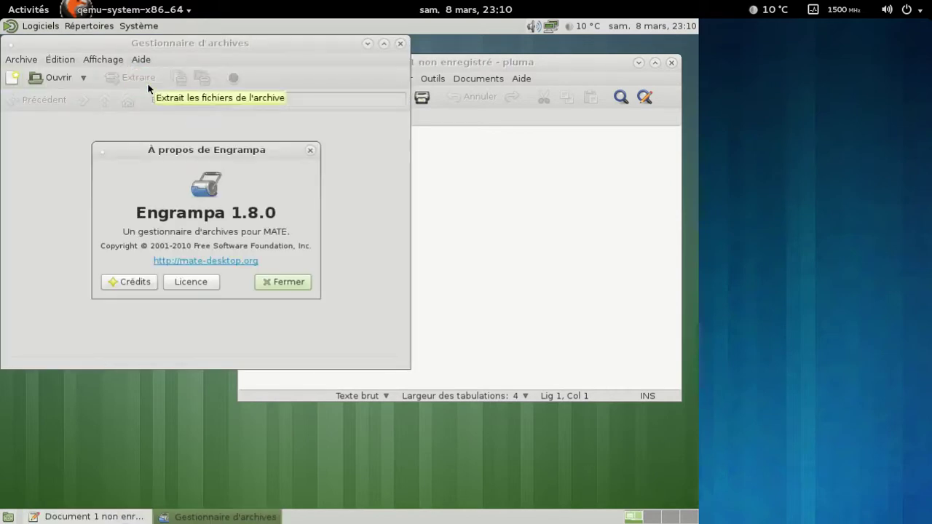
pyautogui.click(285, 284)
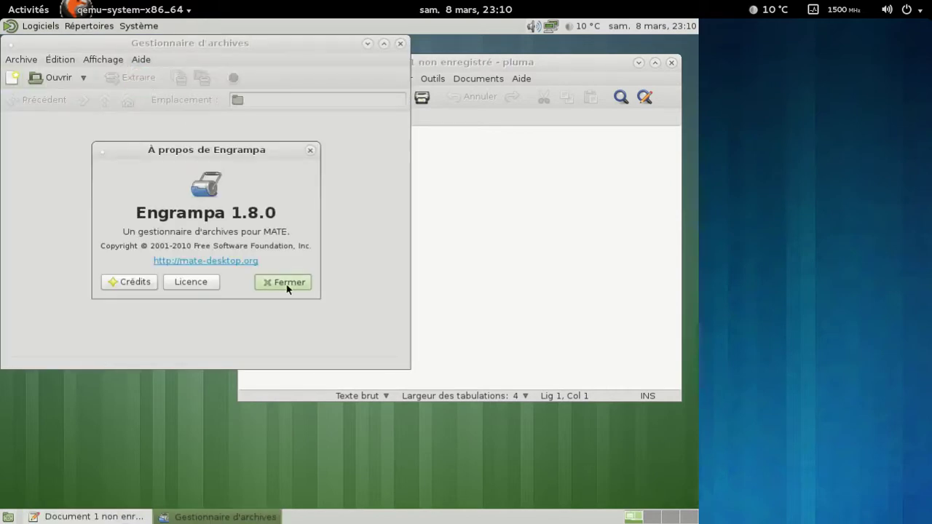
# Launch the Atril document viewer to view its version information, and close both Atril and the archive manager.
pyautogui.click(53, 31)
pyautogui.moveTo(78, 102)
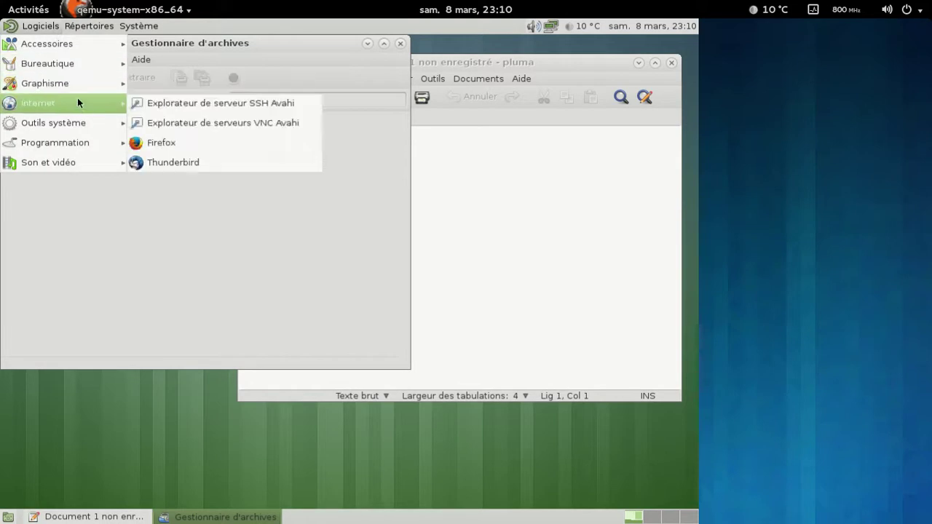
pyautogui.moveTo(80, 63)
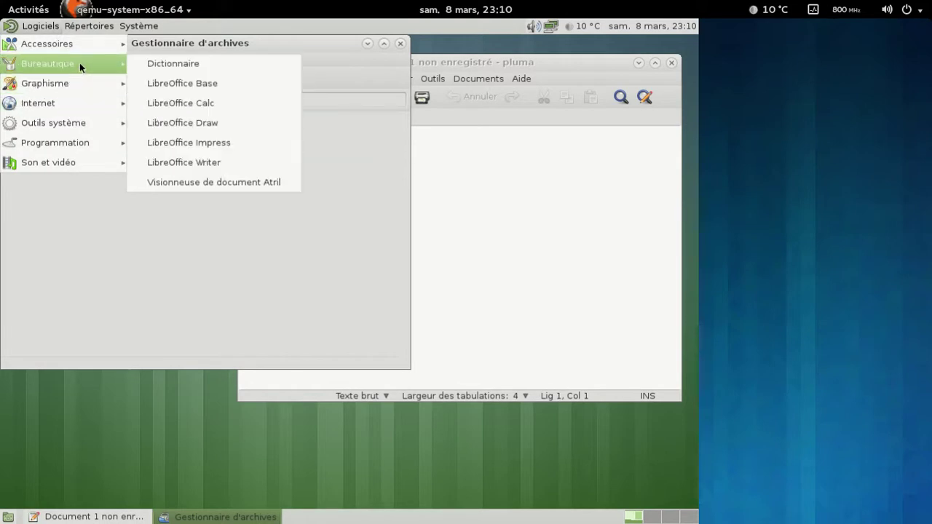
pyautogui.click(207, 184)
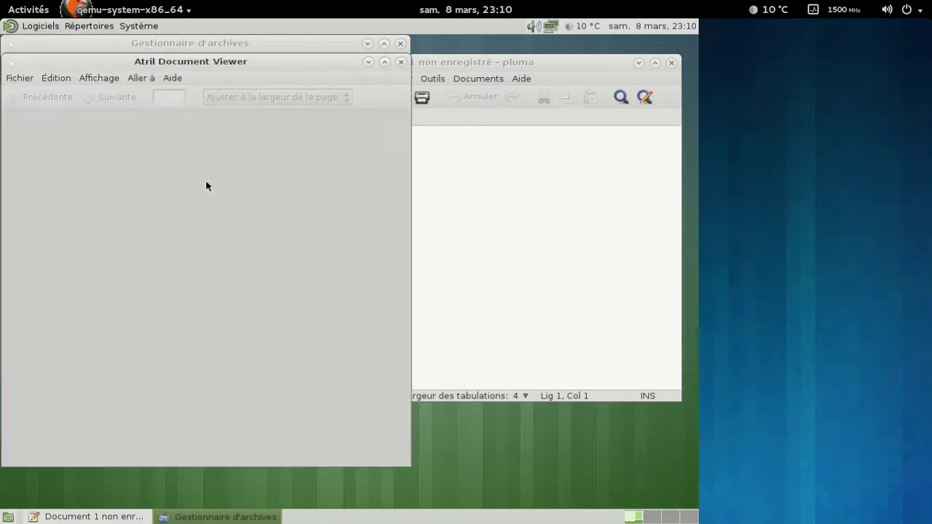
pyautogui.click(181, 81)
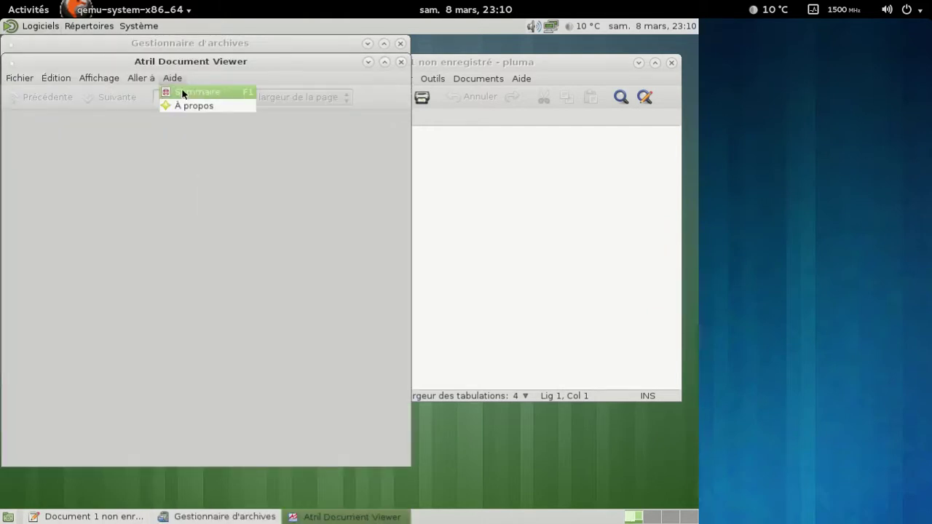
pyautogui.click(192, 109)
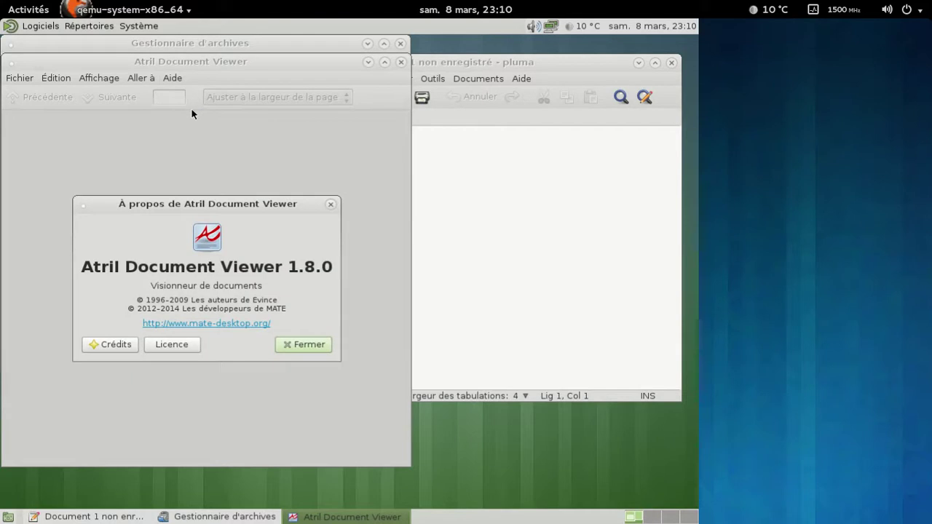
pyautogui.click(297, 345)
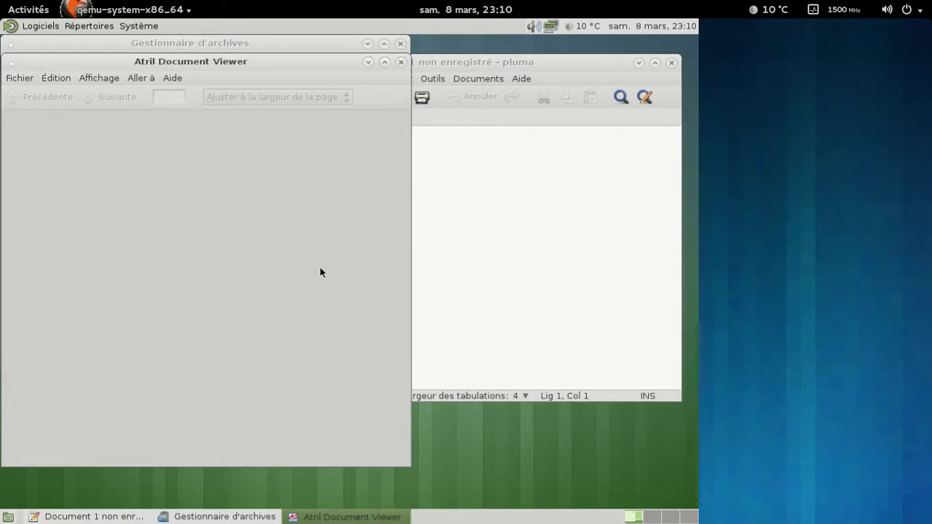
pyautogui.click(401, 63)
pyautogui.click(403, 45)
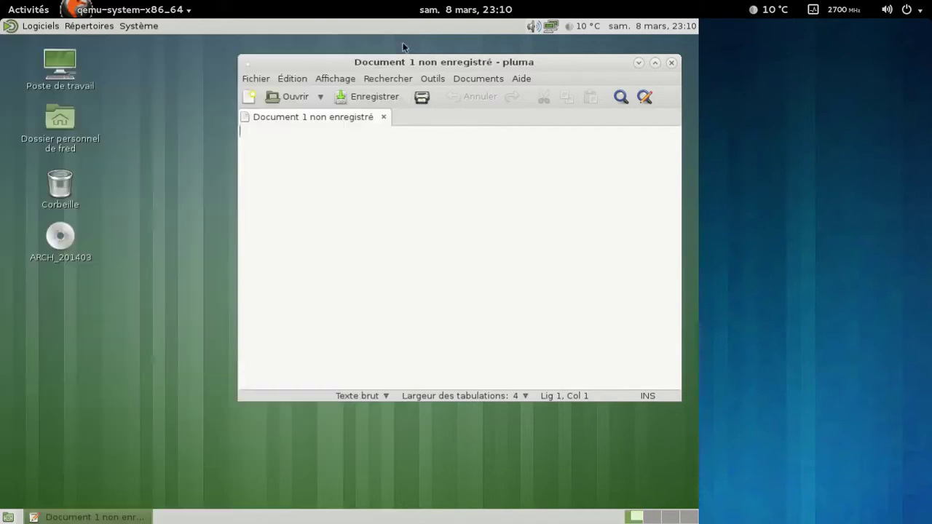
# Close Pluma and launch the Eye of MATE image viewer.
pyautogui.click(670, 64)
pyautogui.click(43, 25)
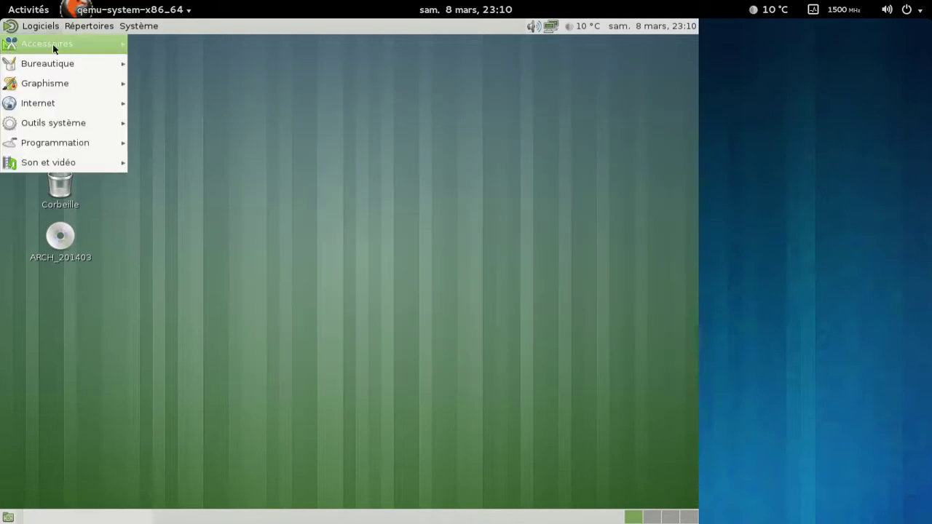
pyautogui.moveTo(63, 64)
pyautogui.moveTo(73, 82)
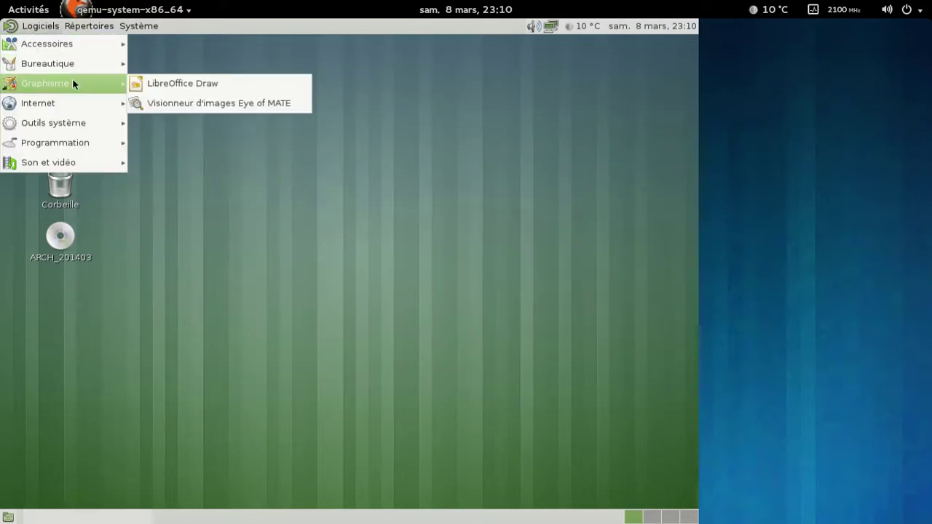
pyautogui.click(184, 105)
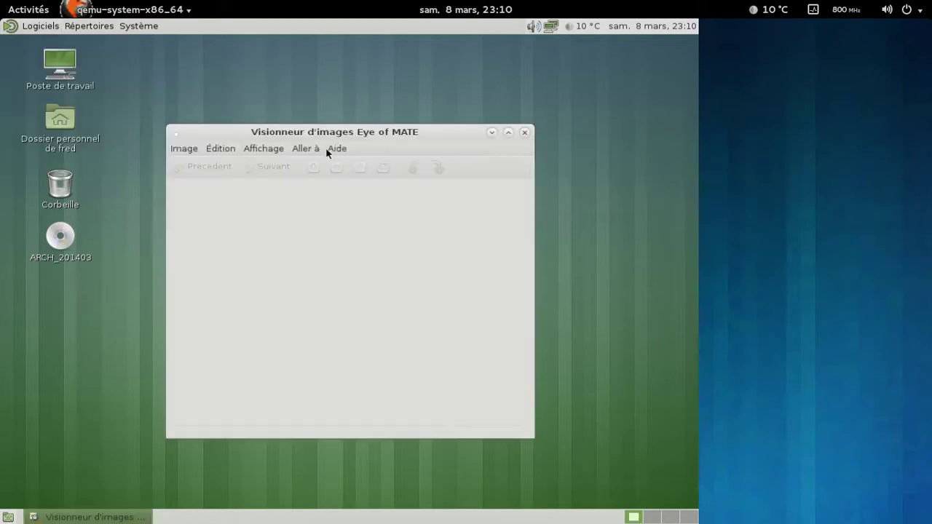
# View Eye of MATE's version information, and close the dialog and the image viewer.
pyautogui.click(334, 148)
pyautogui.click(346, 177)
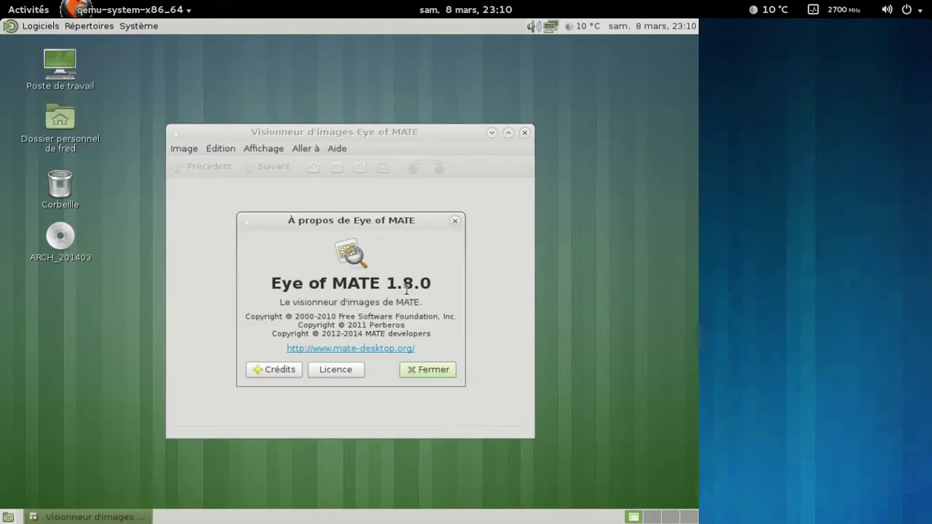
pyautogui.click(433, 370)
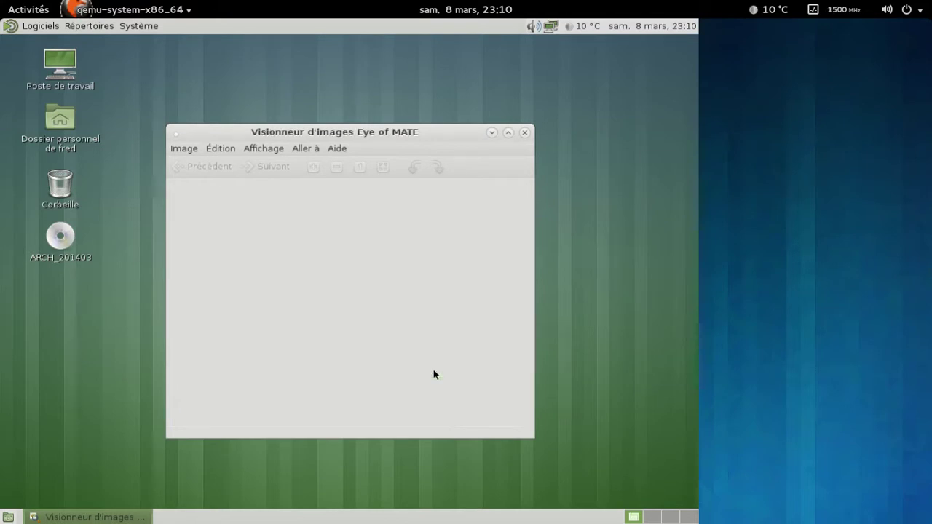
pyautogui.click(526, 132)
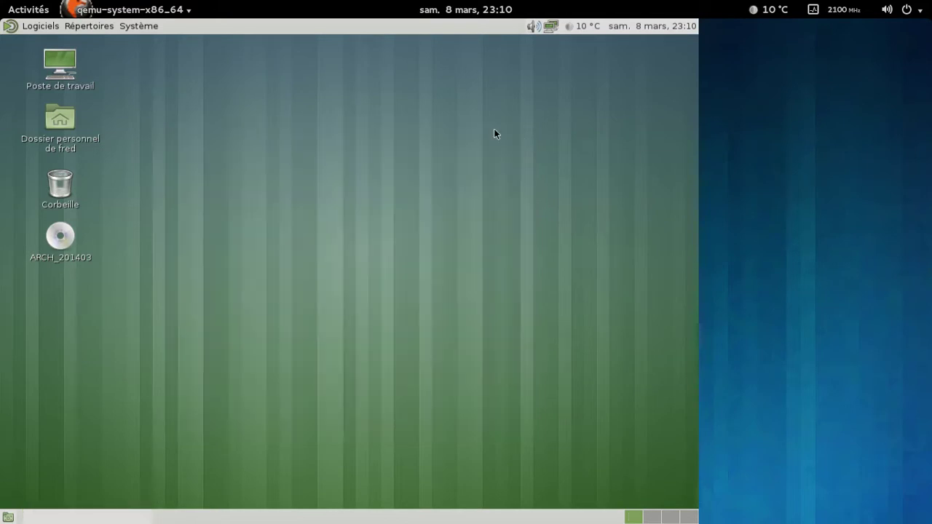
# Launch the Caja file manager.
pyautogui.click(29, 25)
pyautogui.moveTo(51, 108)
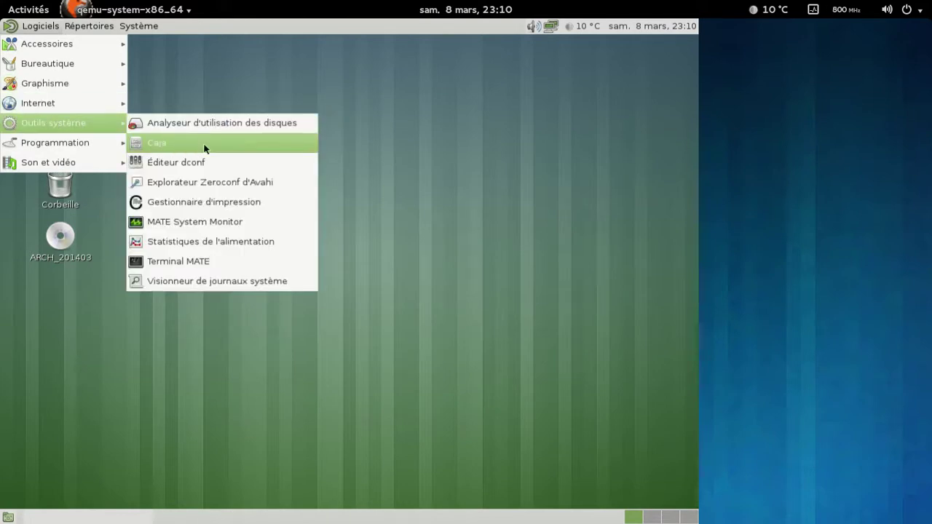
pyautogui.click(204, 146)
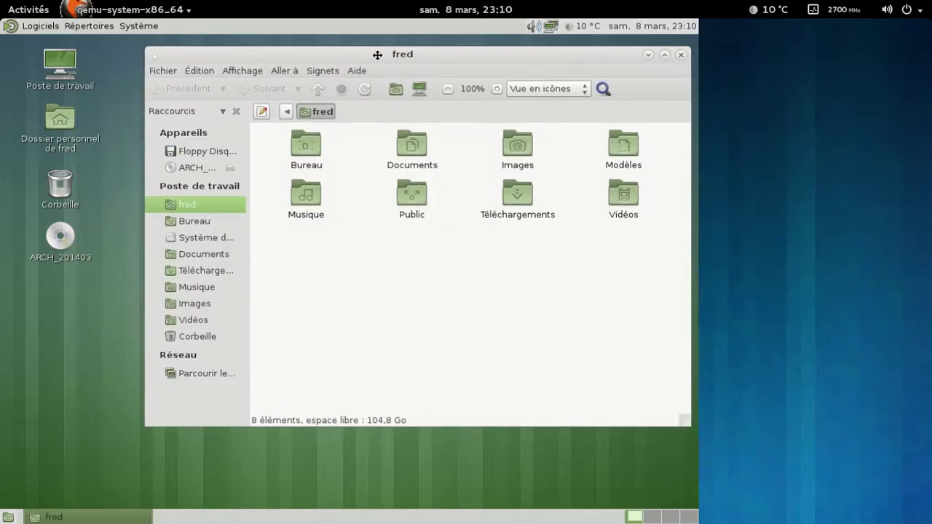
# Launch MATE System Monitor, display its resource usage graphs and move the window so it fits fully on the desktop.
pyautogui.click(19, 29)
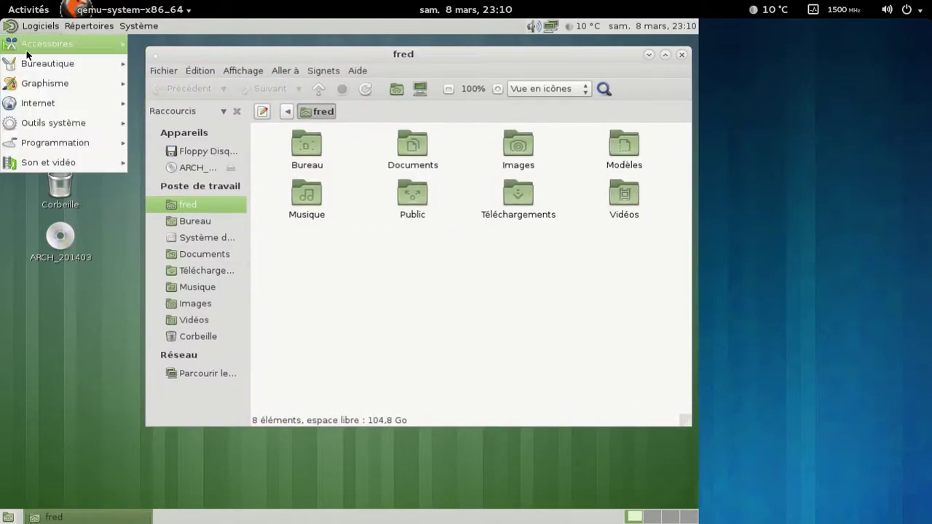
pyautogui.moveTo(61, 102)
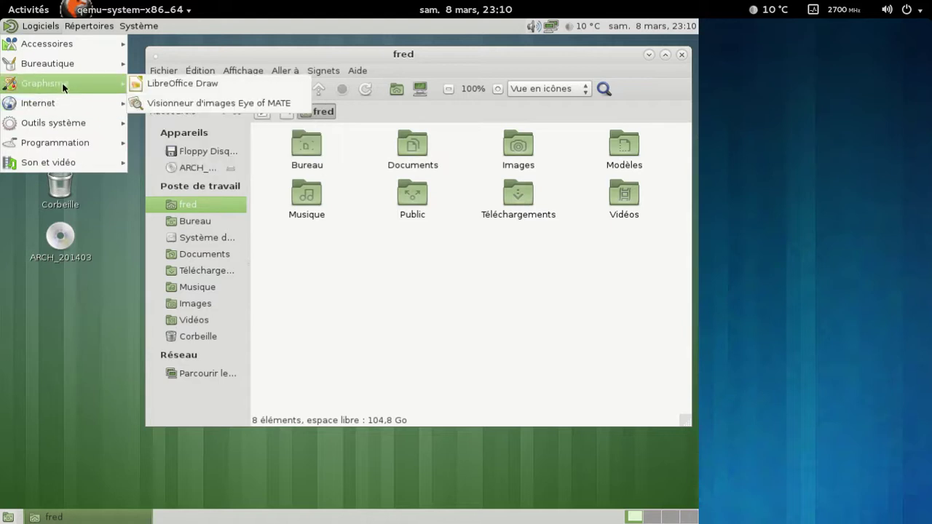
pyautogui.moveTo(74, 121)
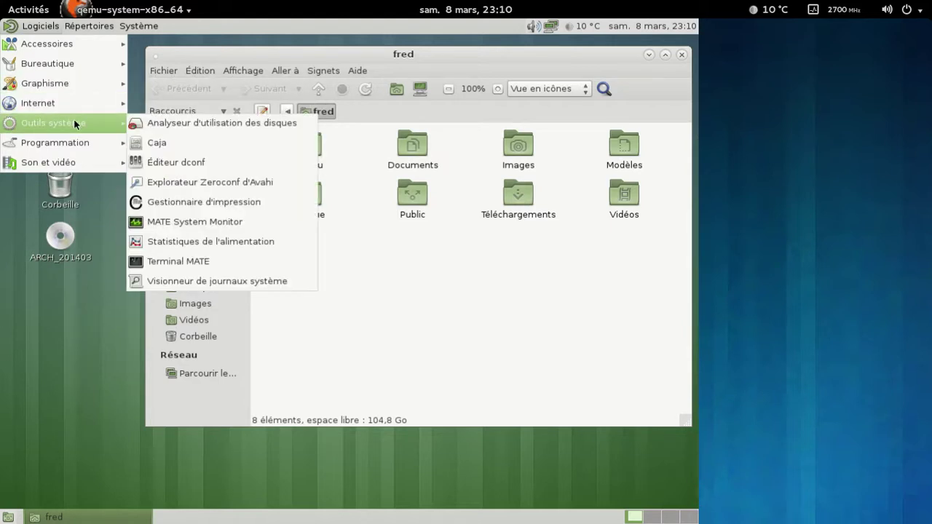
pyautogui.click(239, 223)
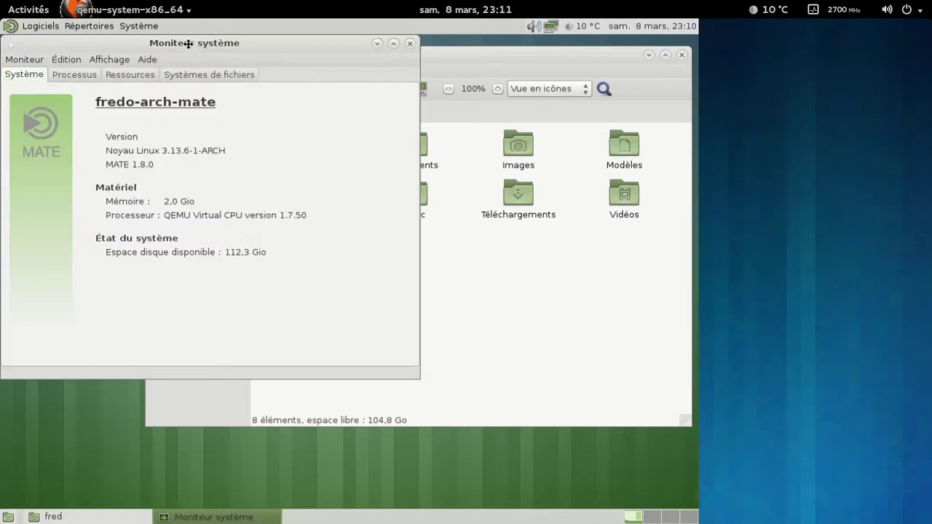
pyautogui.moveTo(188, 44); pyautogui.dragTo(285, 174)
pyautogui.click(222, 207)
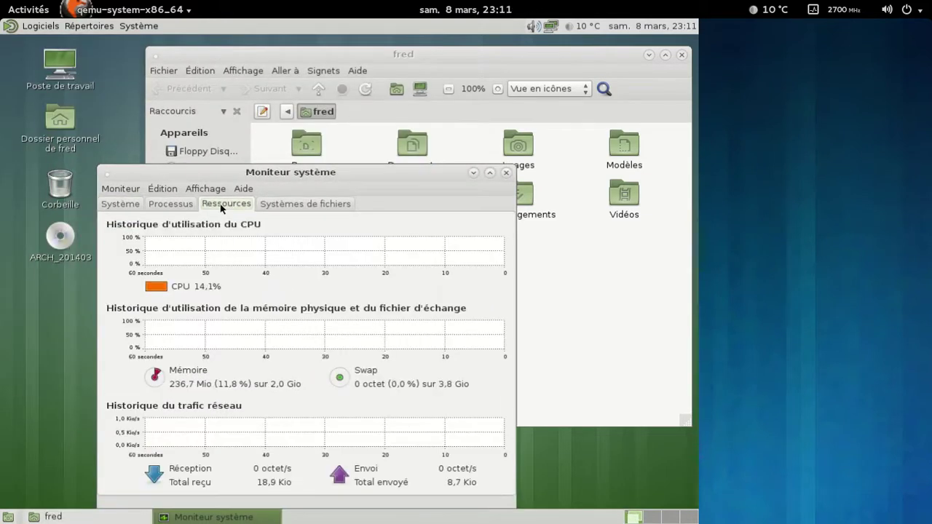
pyautogui.moveTo(294, 176); pyautogui.dragTo(305, 144)
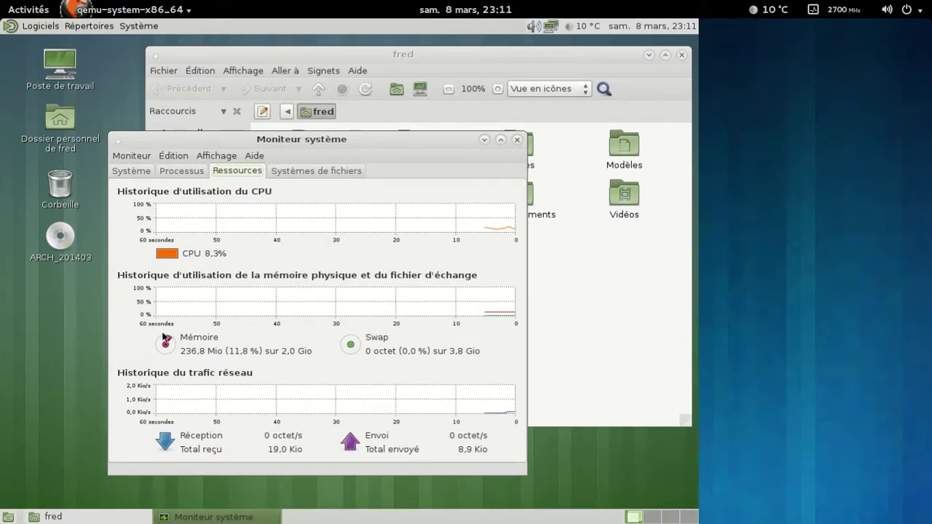
# View System Monitor's version information, check its system overview and close the monitor.
pyautogui.click(176, 158)
pyautogui.click(178, 160)
pyautogui.click(253, 156)
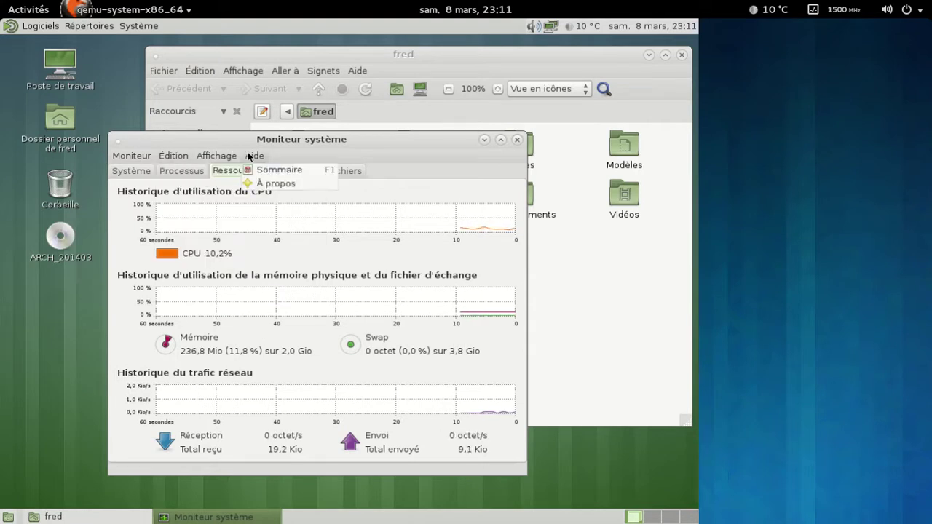
pyautogui.click(258, 188)
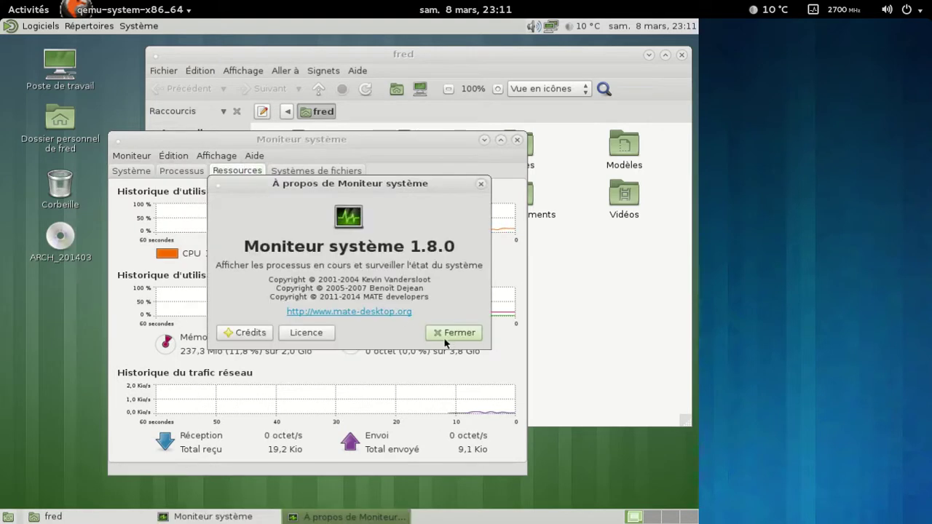
pyautogui.click(432, 336)
pyautogui.click(144, 172)
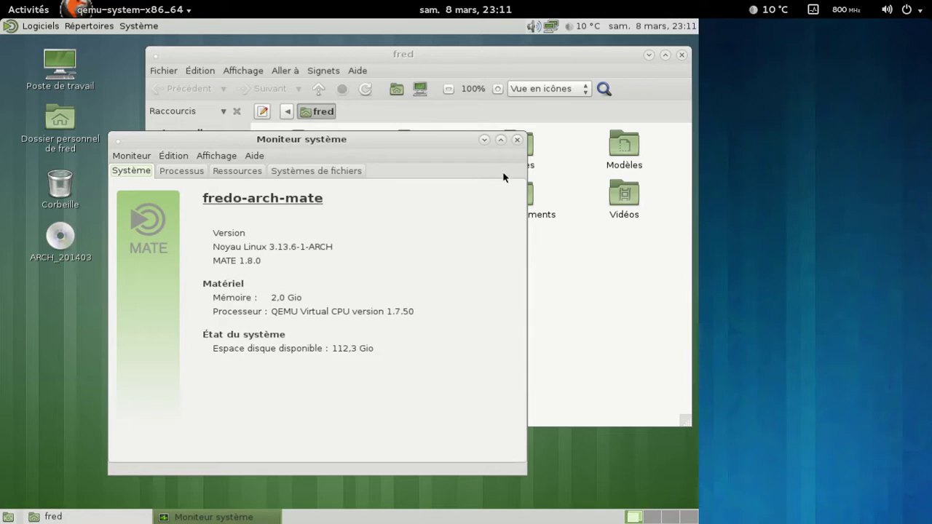
pyautogui.click(518, 140)
pyautogui.click(43, 26)
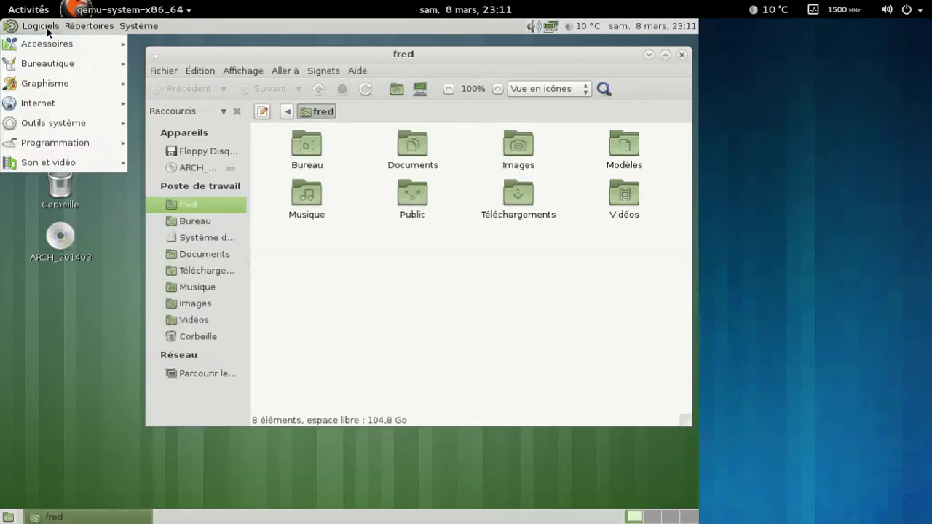
pyautogui.moveTo(70, 162)
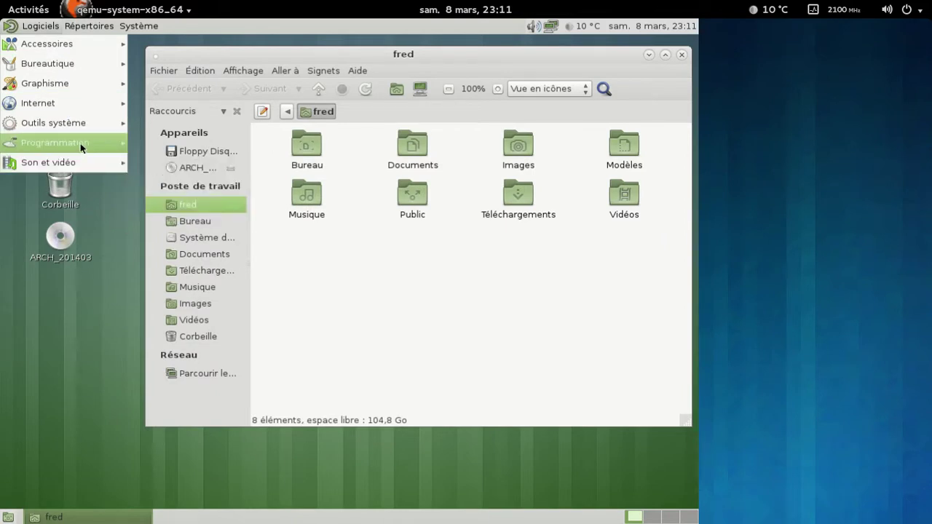
pyautogui.moveTo(107, 78)
pyautogui.moveTo(84, 24)
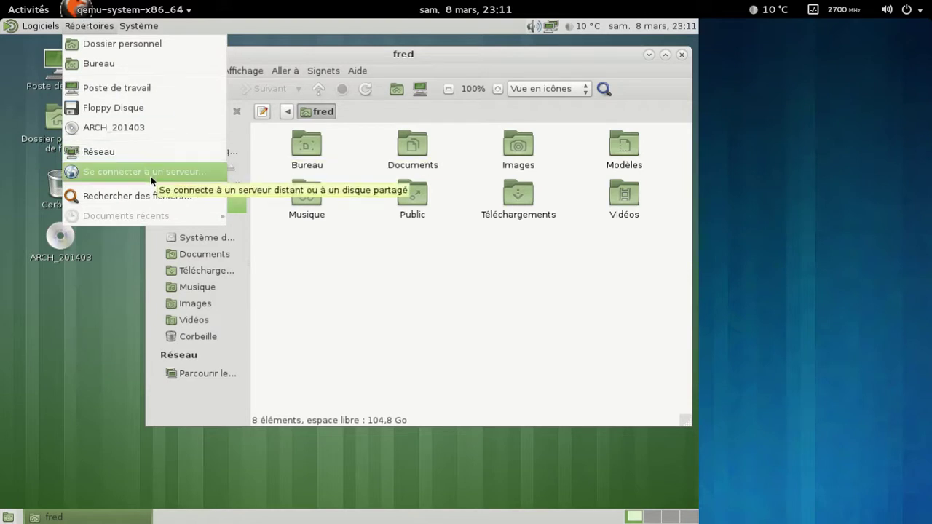
# Open the MATE desktop user guide and expand its "À propos" section.
pyautogui.moveTo(139, 26)
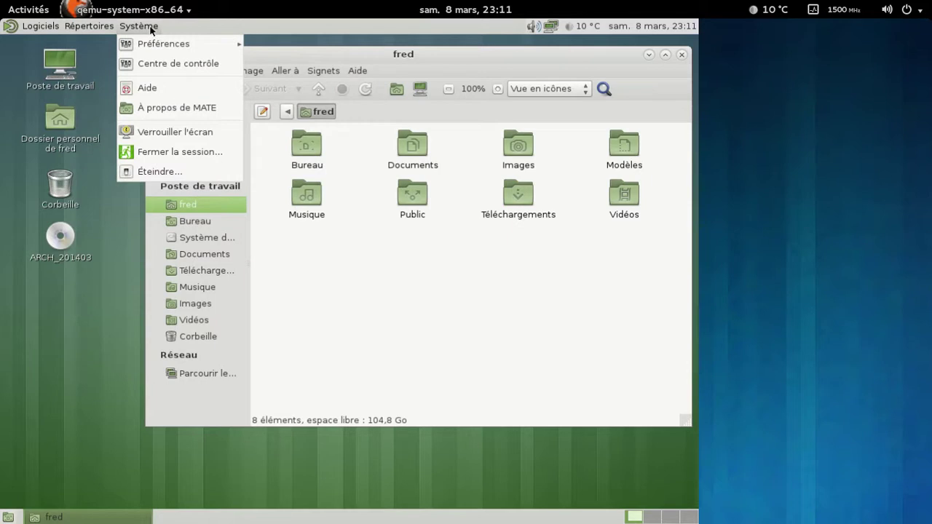
pyautogui.click(166, 93)
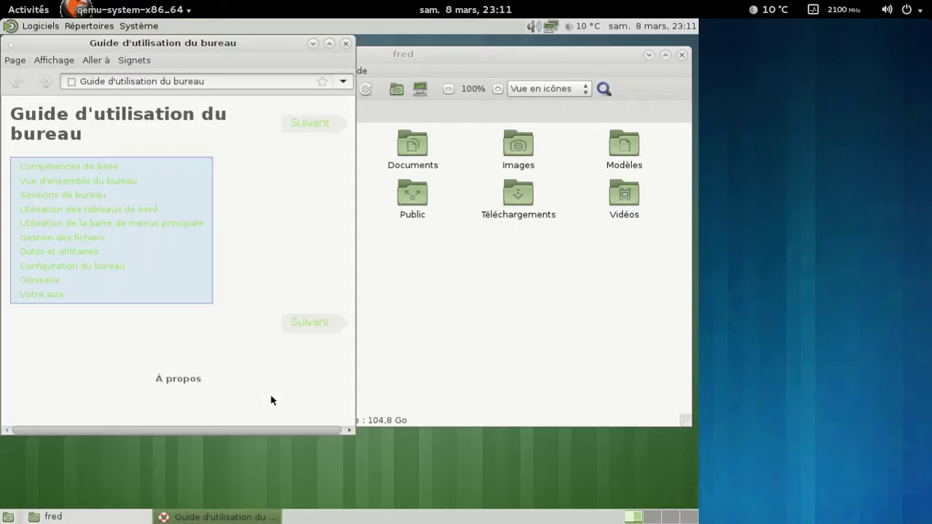
pyautogui.click(199, 378)
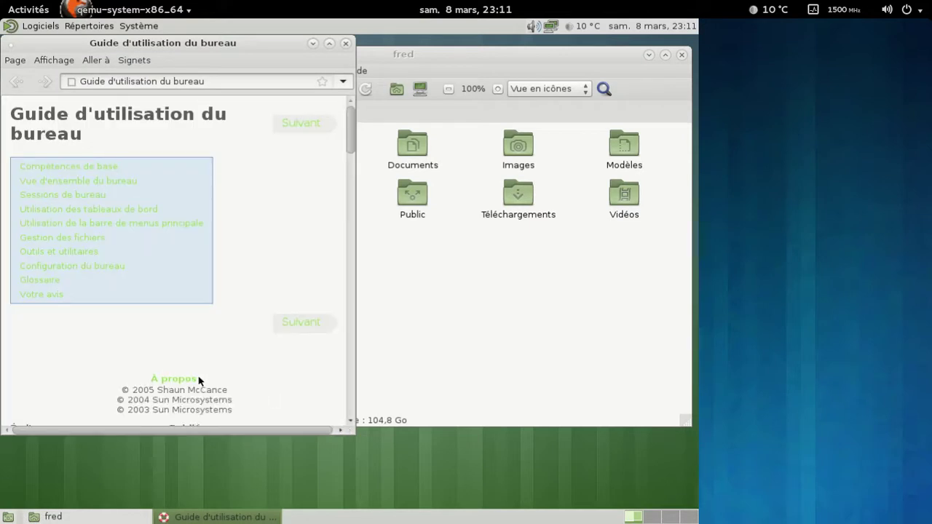
pyautogui.moveTo(348, 127)
pyautogui.mouseDown()
pyautogui.moveTo(354, 179)
pyautogui.moveTo(354, 125)
pyautogui.mouseUp()
# Read the guide's "Compétences de base" chapter and its "Souris" page, and close the guide.
pyautogui.click(103, 168)
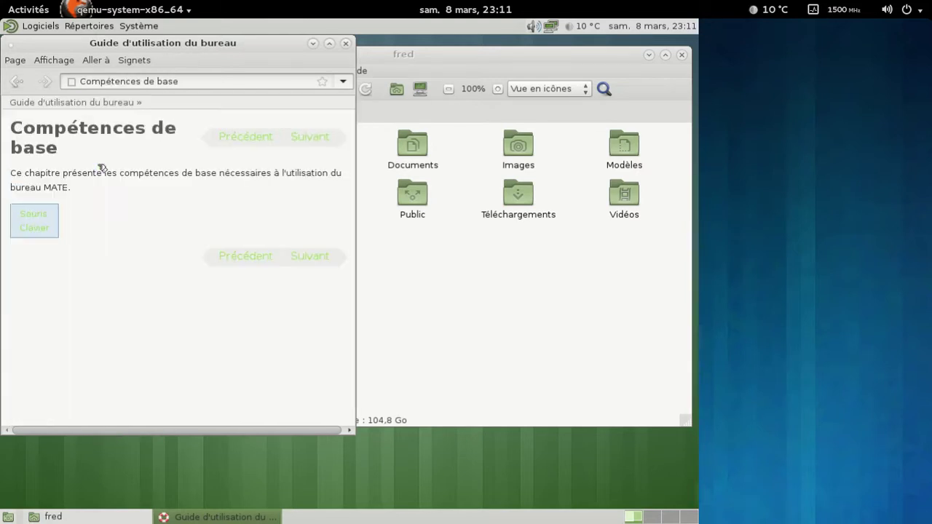
pyautogui.click(310, 259)
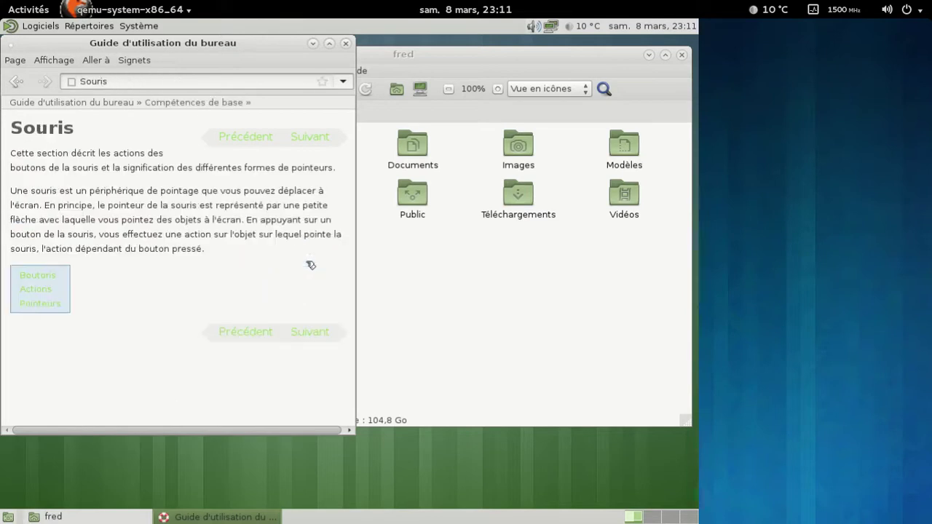
pyautogui.click(345, 44)
# View the Caja file manager's version information and close the dialog.
pyautogui.click(142, 27)
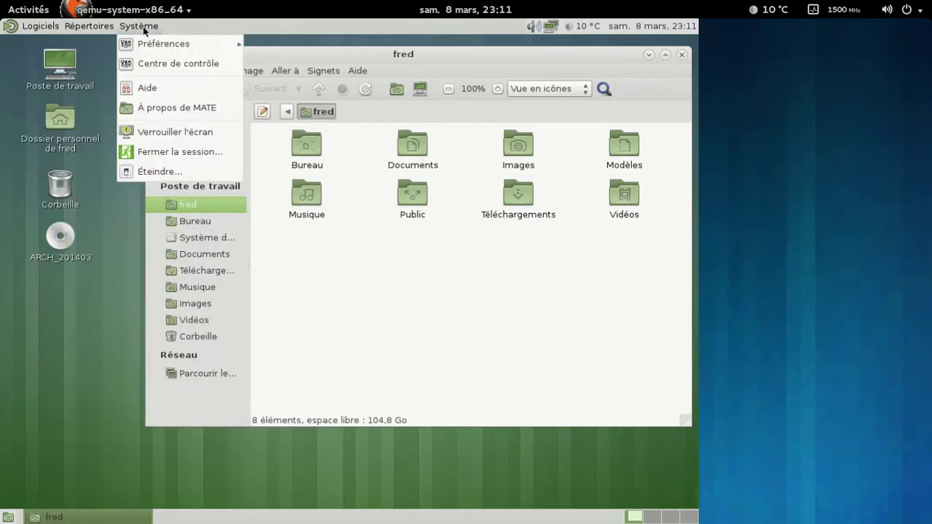
pyautogui.click(142, 27)
pyautogui.click(357, 72)
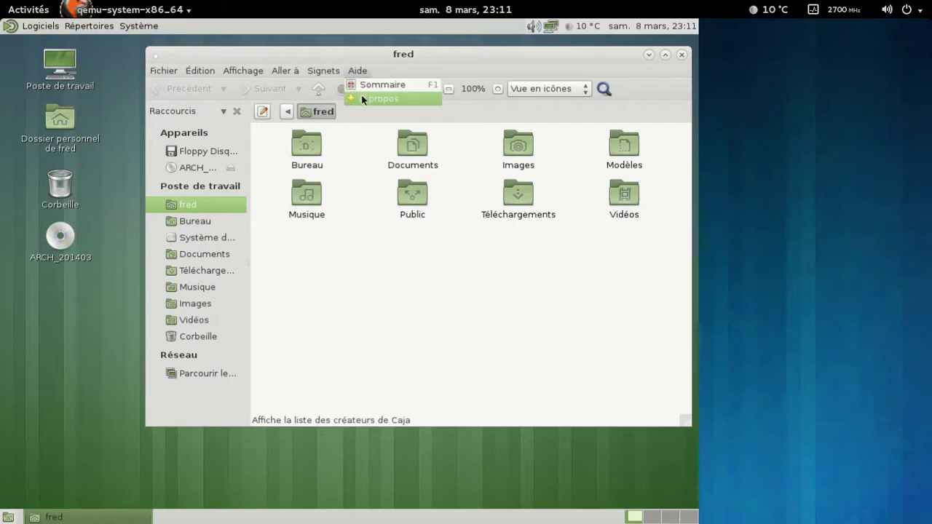
pyautogui.click(363, 98)
pyautogui.click(505, 332)
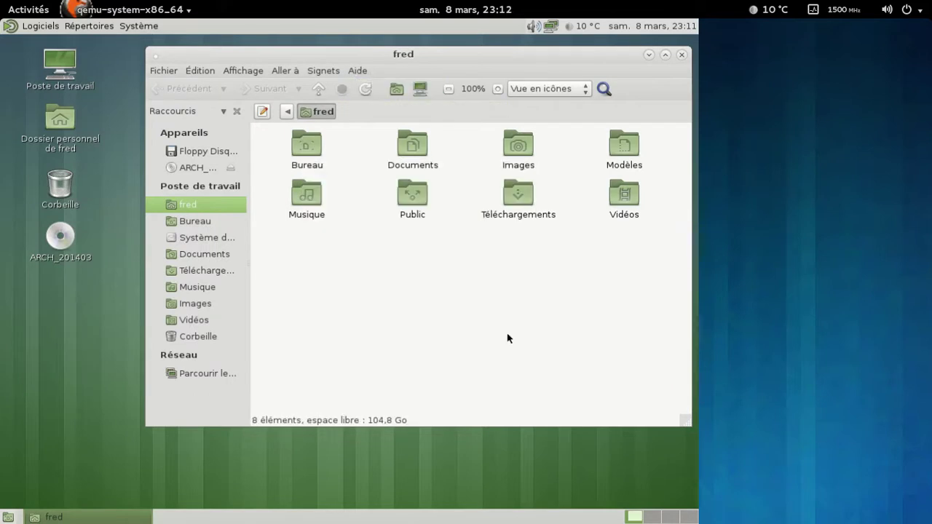
# Open a second tab in Caja, switch back to the first tab and close the second one.
pyautogui.hotkey('ctrl', 't')
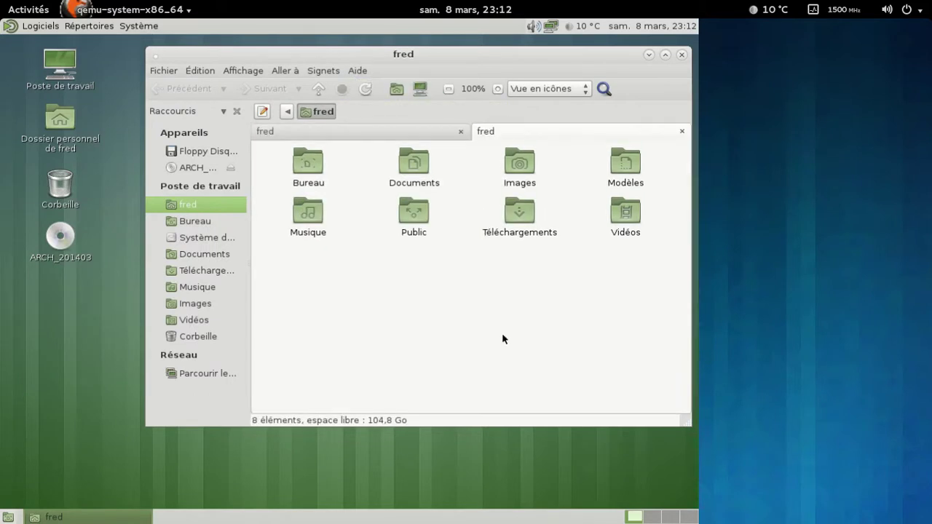
pyautogui.click(425, 136)
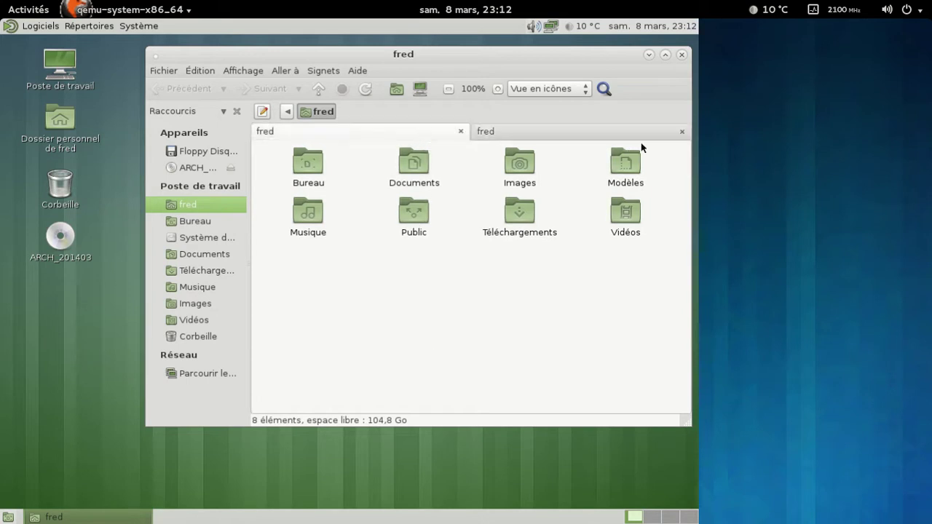
pyautogui.click(682, 132)
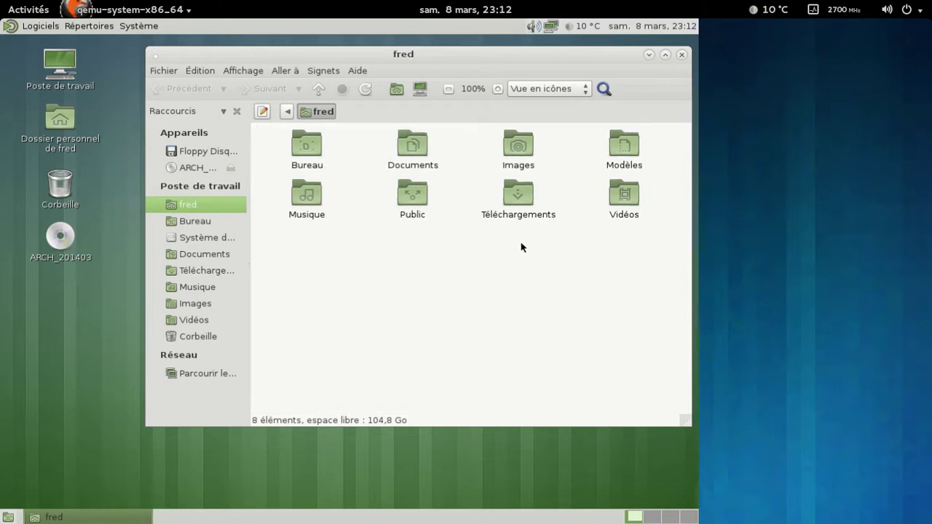
# Open a terminal from the home folder in Caja, view MATE Terminal's version information and close the terminal.
pyautogui.rightClick(418, 244)
pyautogui.click(455, 277)
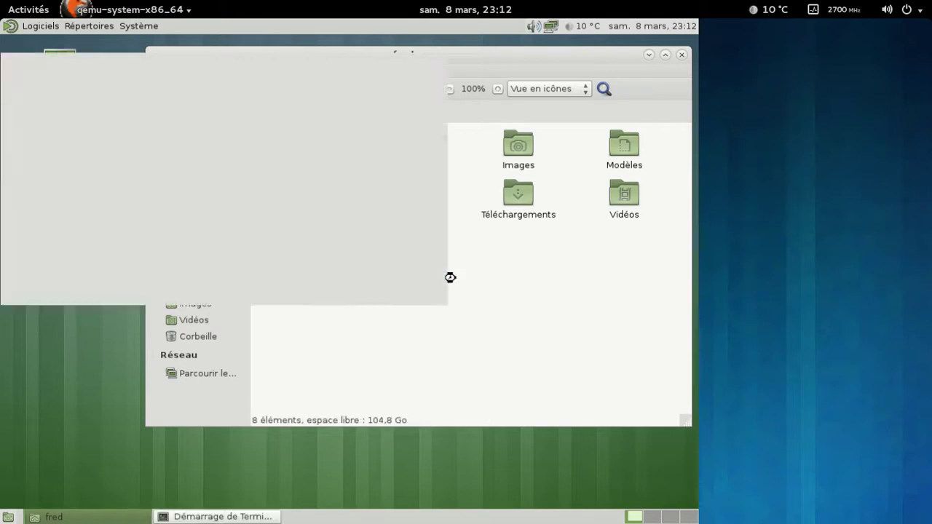
pyautogui.click(238, 59)
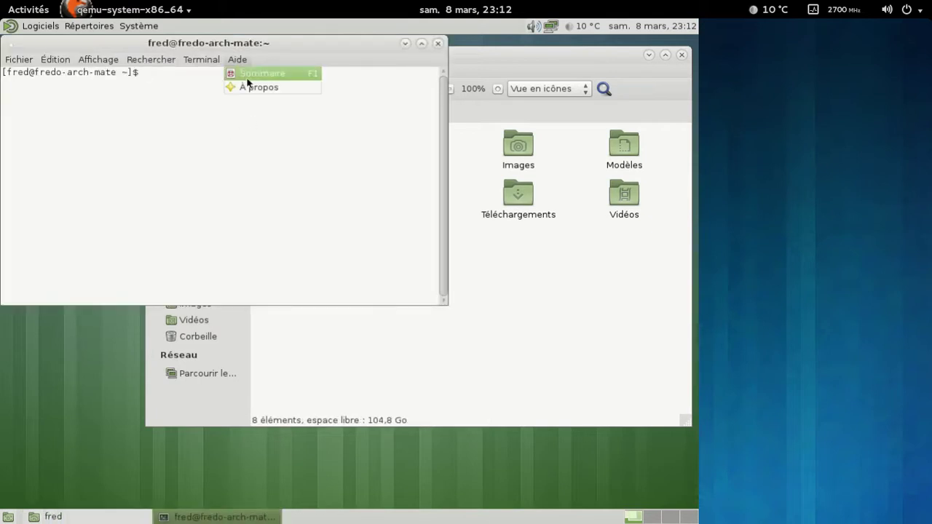
pyautogui.click(256, 89)
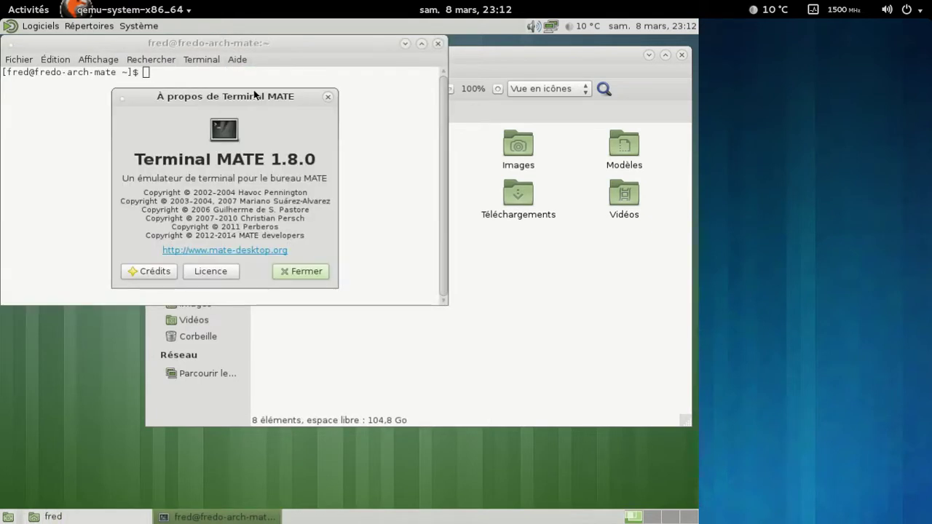
pyautogui.click(304, 271)
pyautogui.click(439, 43)
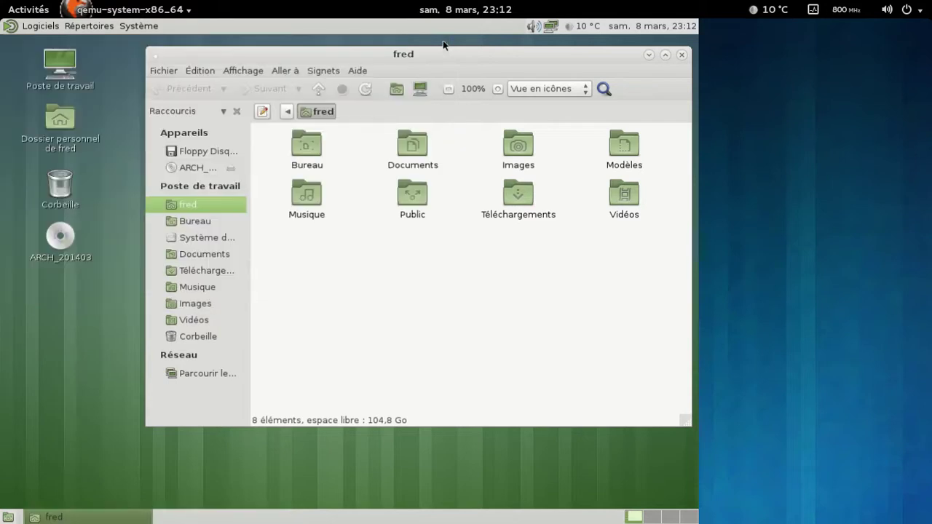
# Display the computer's drives in Caja, return to the home folder and close the file manager window.
pyautogui.click(430, 91)
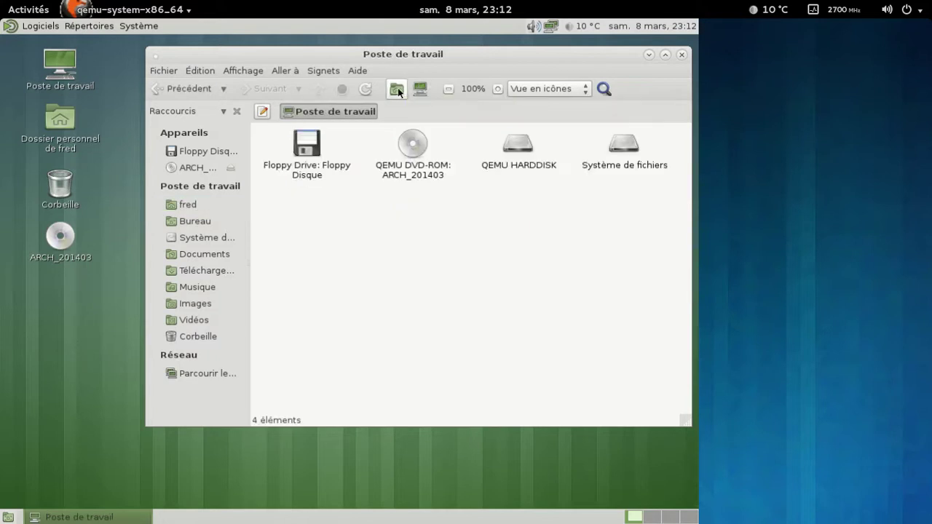
pyautogui.click(397, 88)
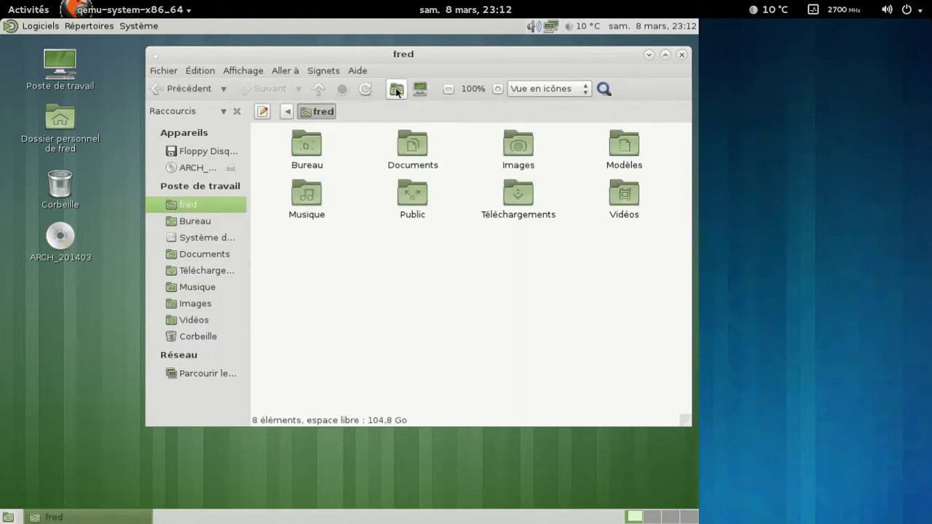
pyautogui.click(682, 56)
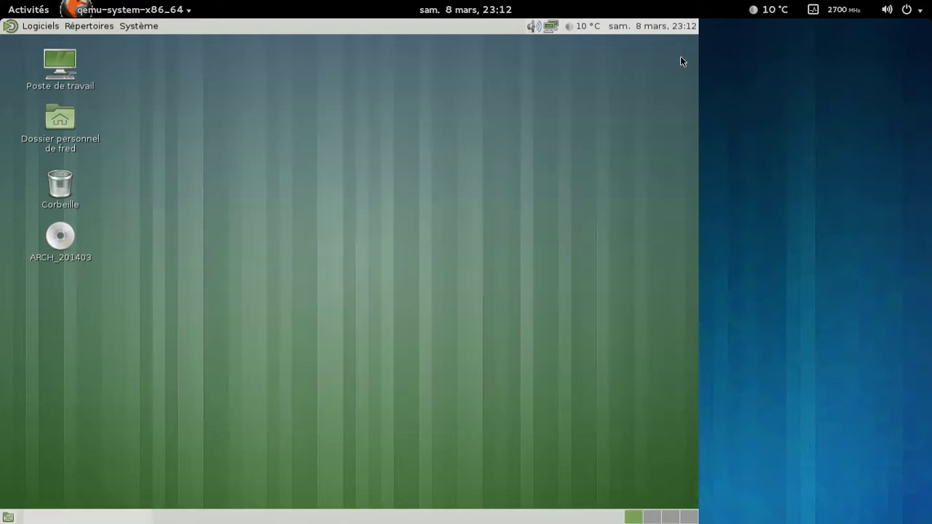
# View the MATE Desktop Environment version information and close the dialog.
pyautogui.click(154, 31)
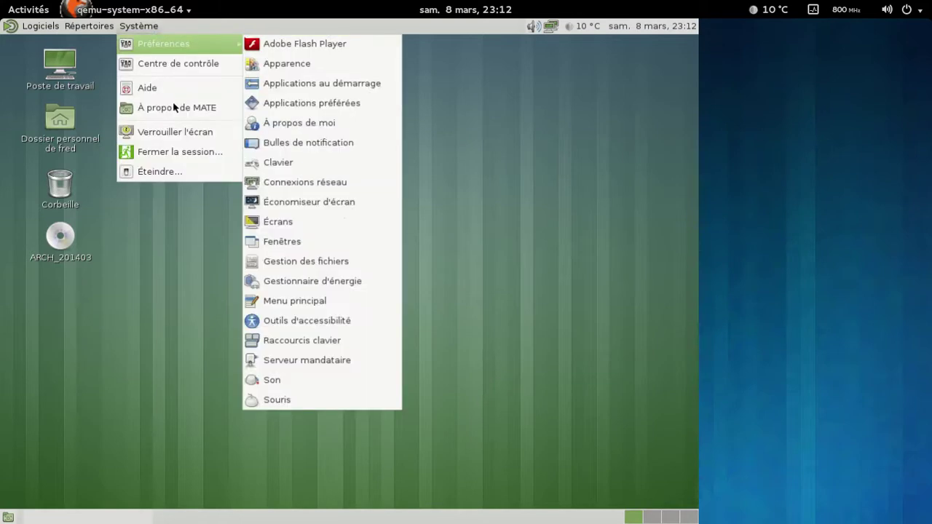
pyautogui.click(156, 103)
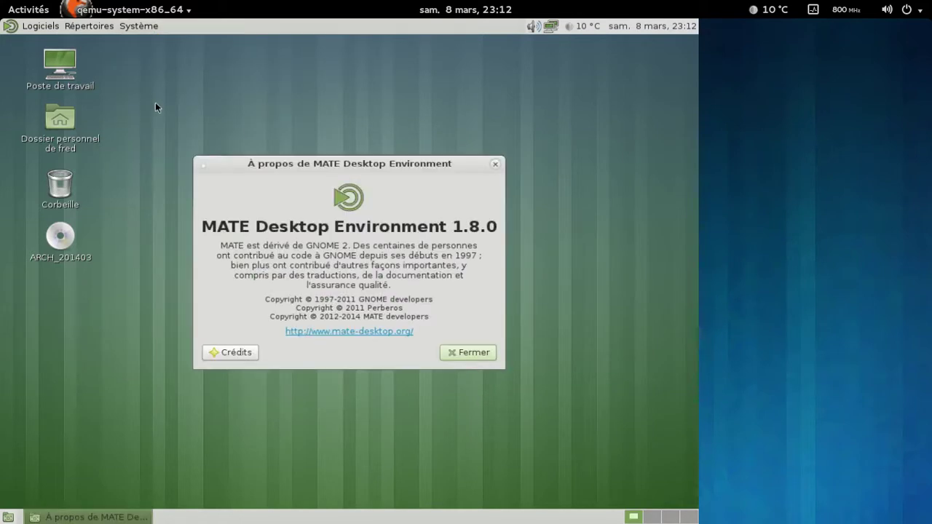
pyautogui.click(494, 164)
# Open the MATE control centre and look over its Personal, Hardware and Autre settings.
pyautogui.click(143, 27)
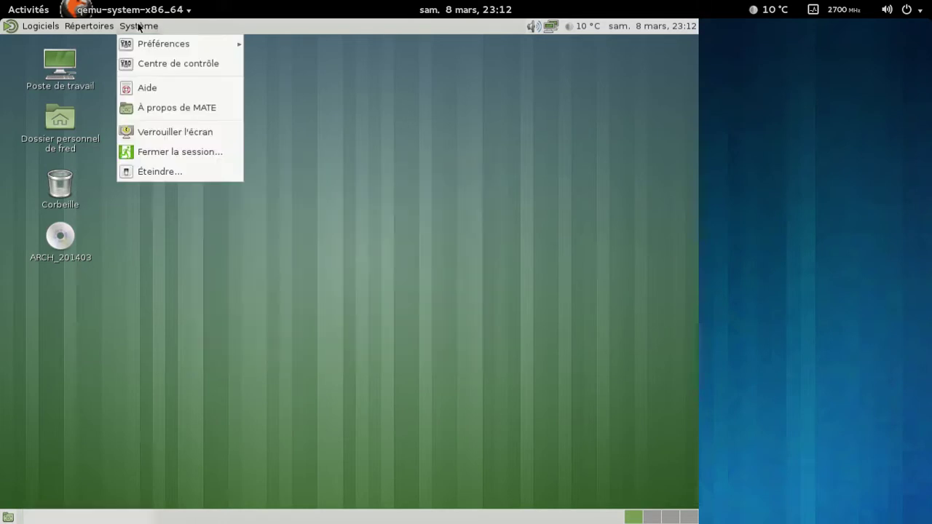
pyautogui.moveTo(140, 48)
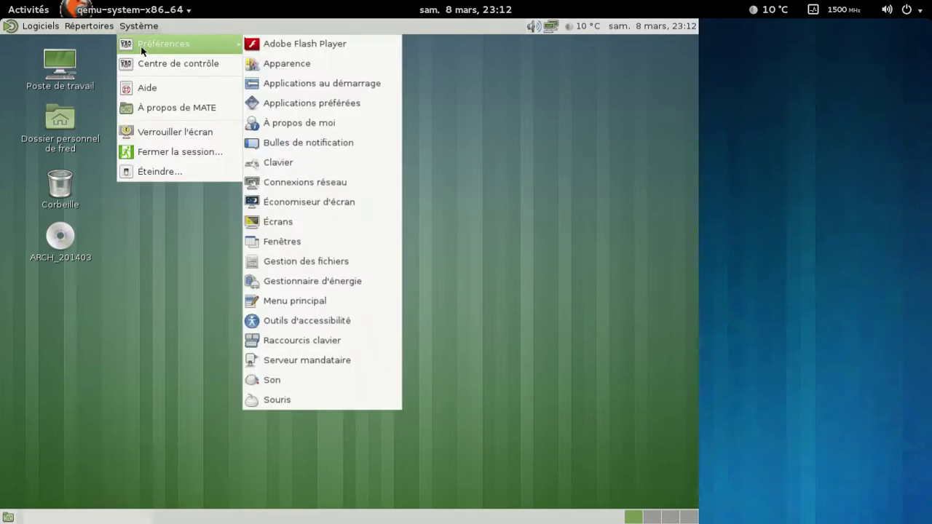
pyautogui.click(144, 64)
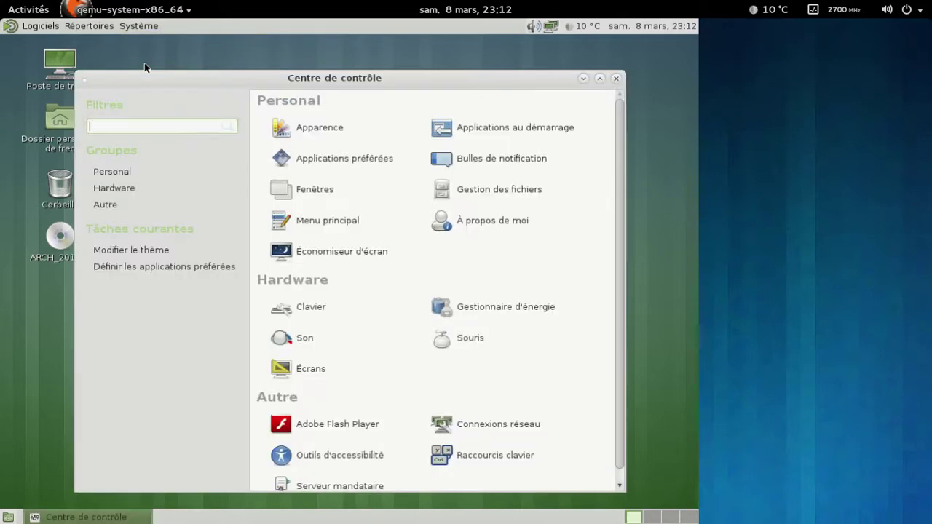
pyautogui.moveTo(389, 85); pyautogui.dragTo(406, 69)
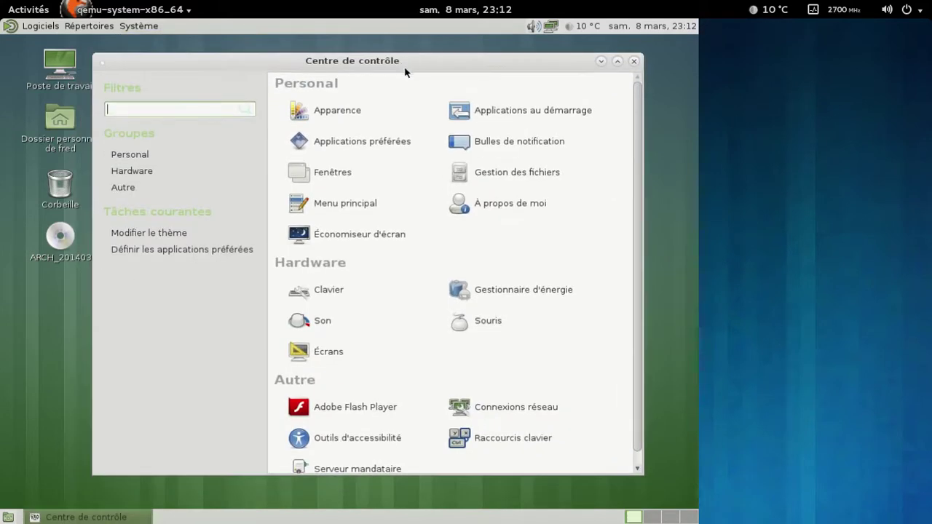
pyautogui.scroll(-1, 542, 213)
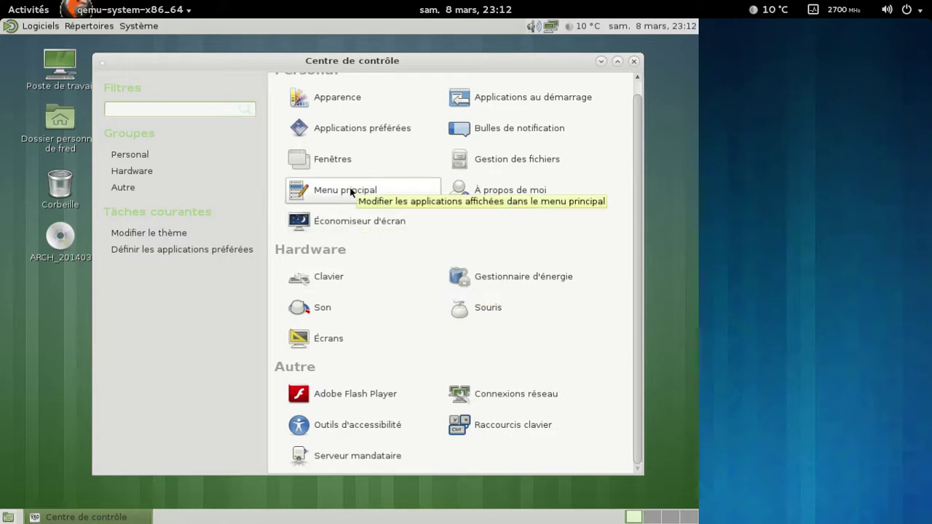
# View the "À propos de moi" user details, open the profile image chooser, and cancel out without choosing an image.
pyautogui.click(477, 196)
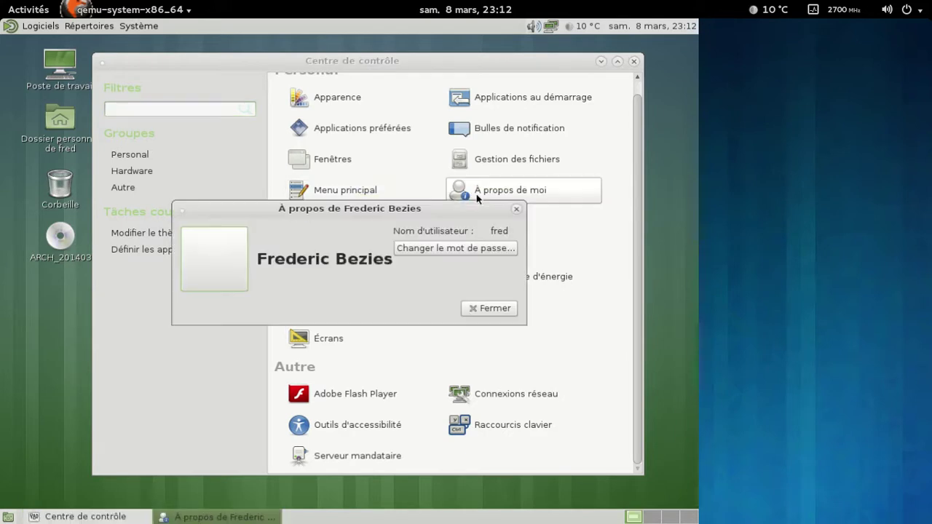
pyautogui.click(221, 252)
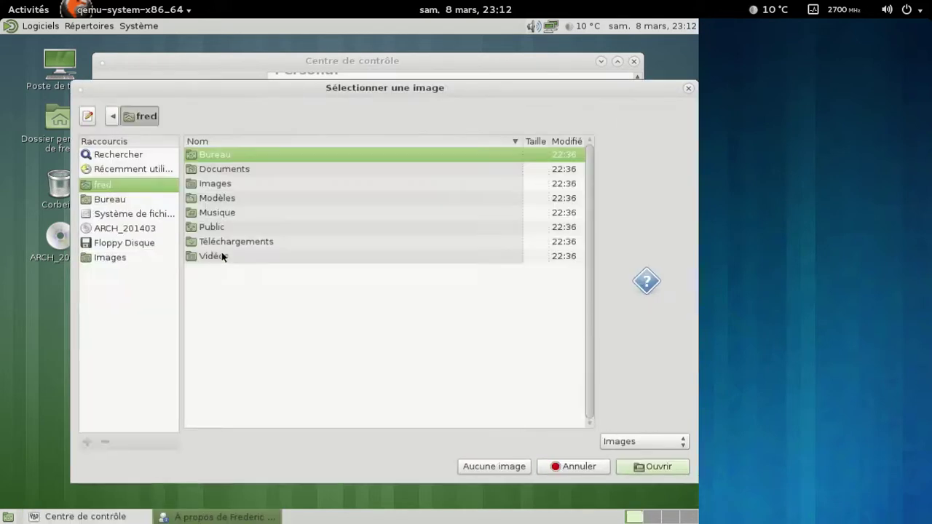
pyautogui.click(568, 467)
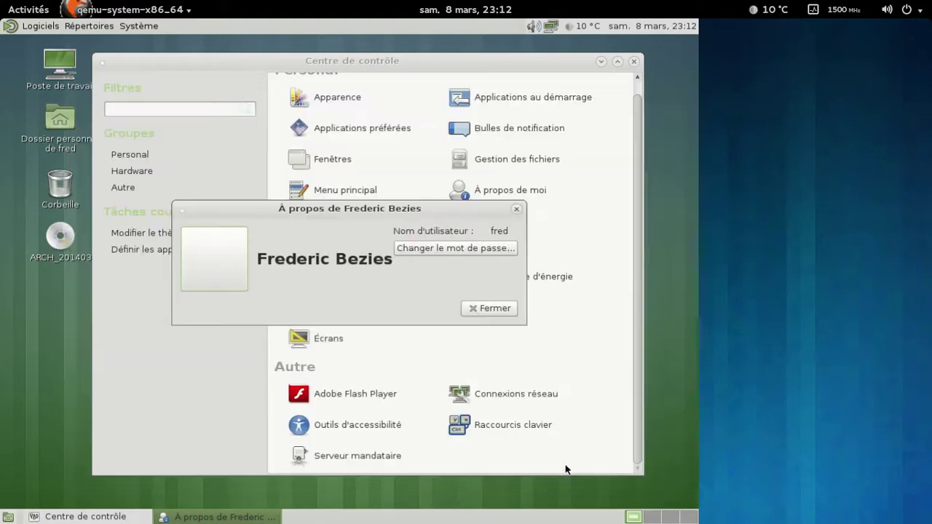
pyautogui.click(488, 308)
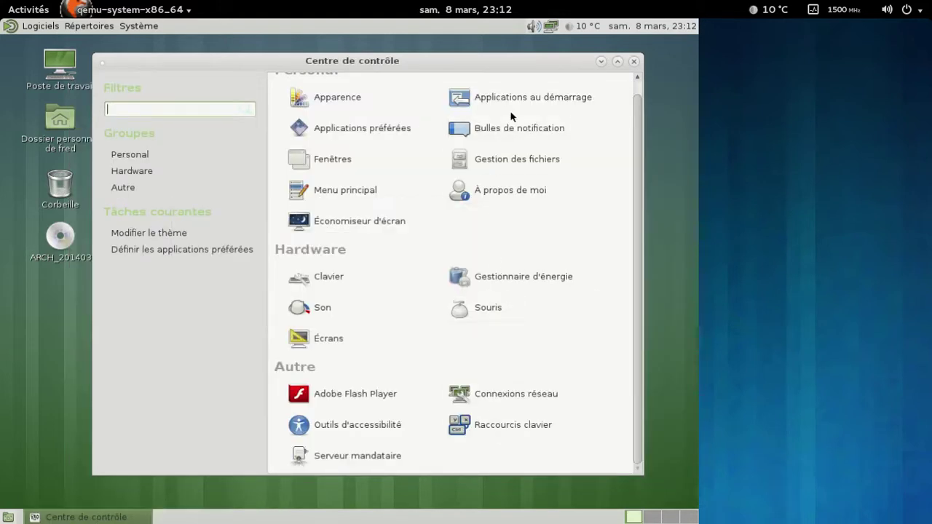
# Open the appearance preferences and look through the available desktop themes.
pyautogui.click(411, 102)
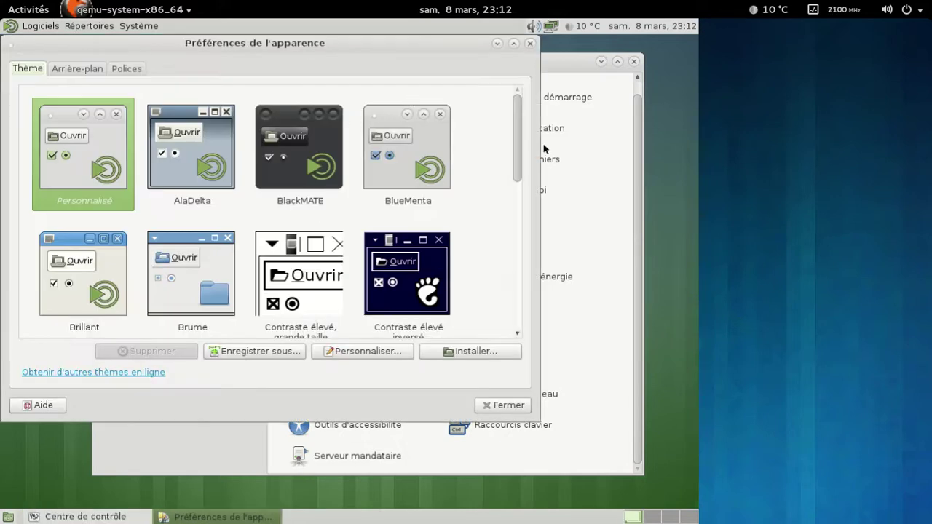
pyautogui.moveTo(518, 126); pyautogui.dragTo(215, 101)
# Set the white wallpaper with the green MATE logo as the desktop background and check it with the control centre minimized.
pyautogui.click(77, 69)
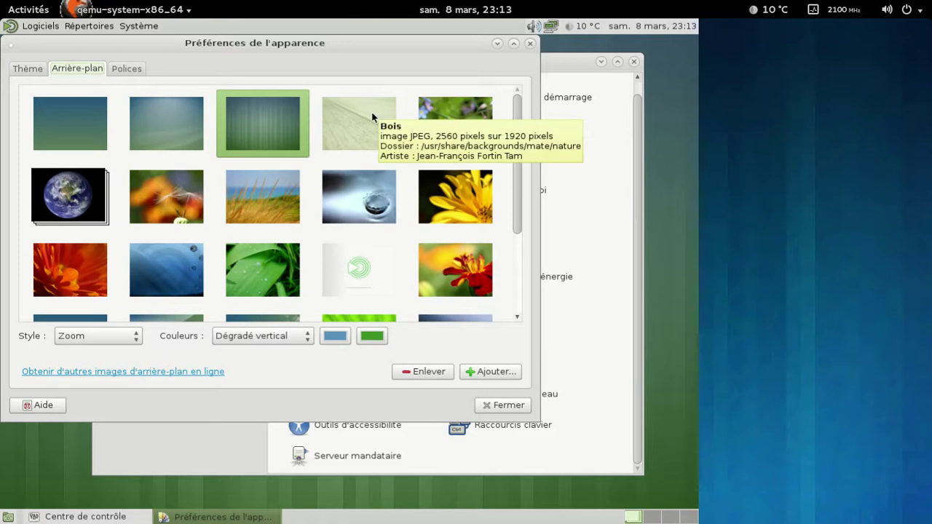
pyautogui.scroll(-2, 373, 117)
pyautogui.click(361, 193)
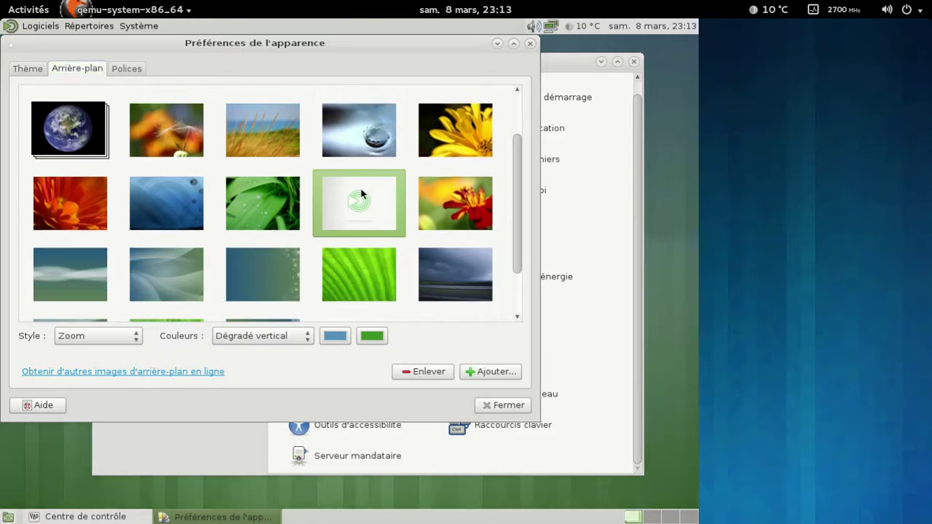
pyautogui.scroll(-2, 361, 194)
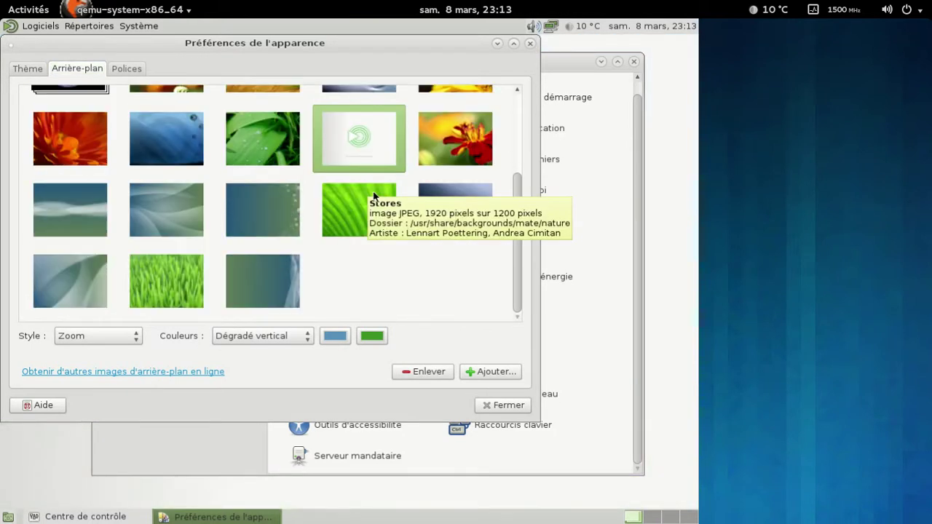
pyautogui.click(493, 406)
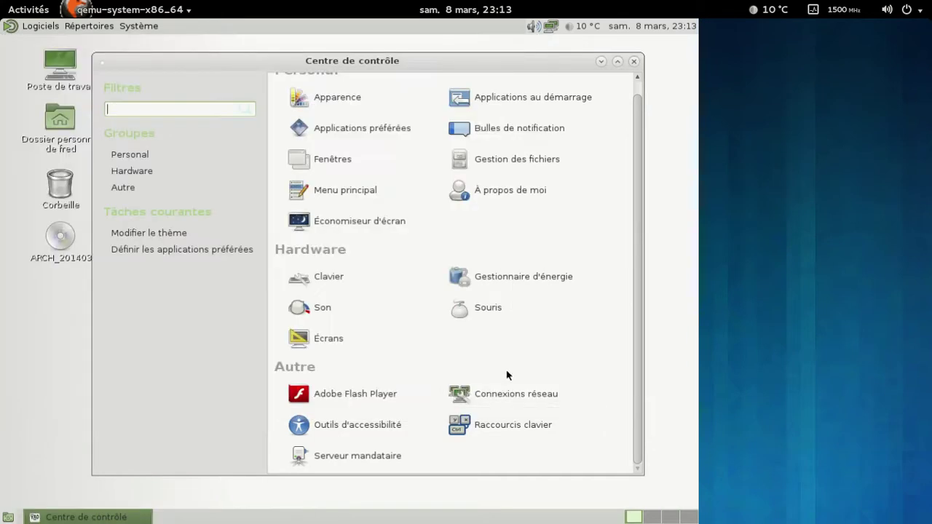
pyautogui.click(600, 62)
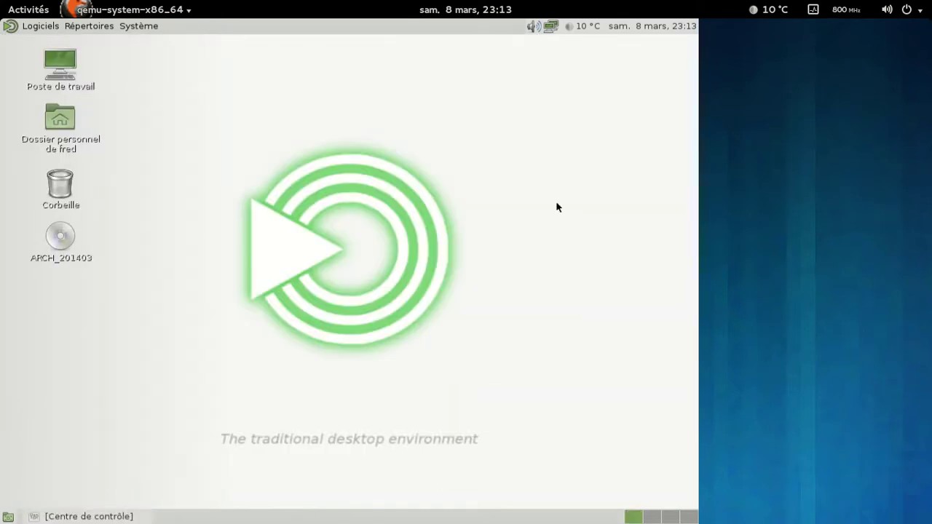
pyautogui.click(115, 516)
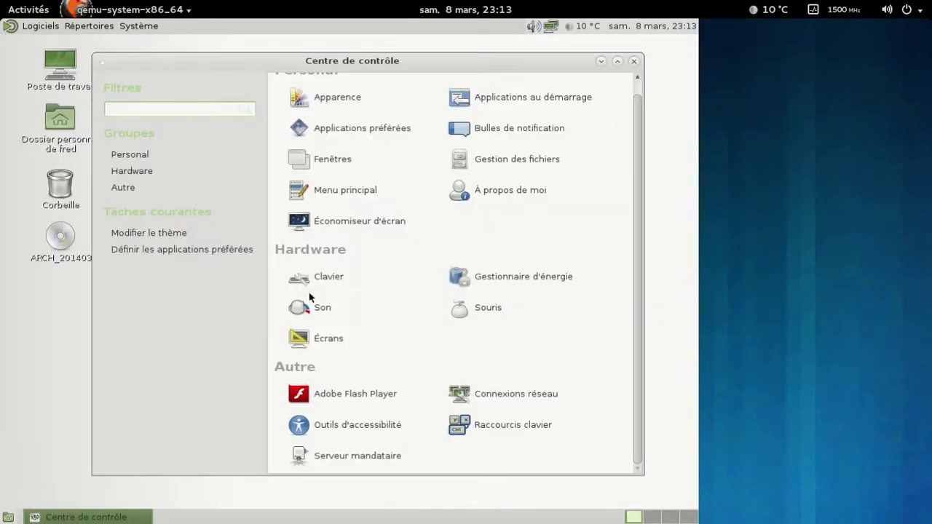
# Set the last listed wallpaper, the green-to-blue gradient with bubbles, as the desktop background and close the appearance preferences.
pyautogui.click(370, 103)
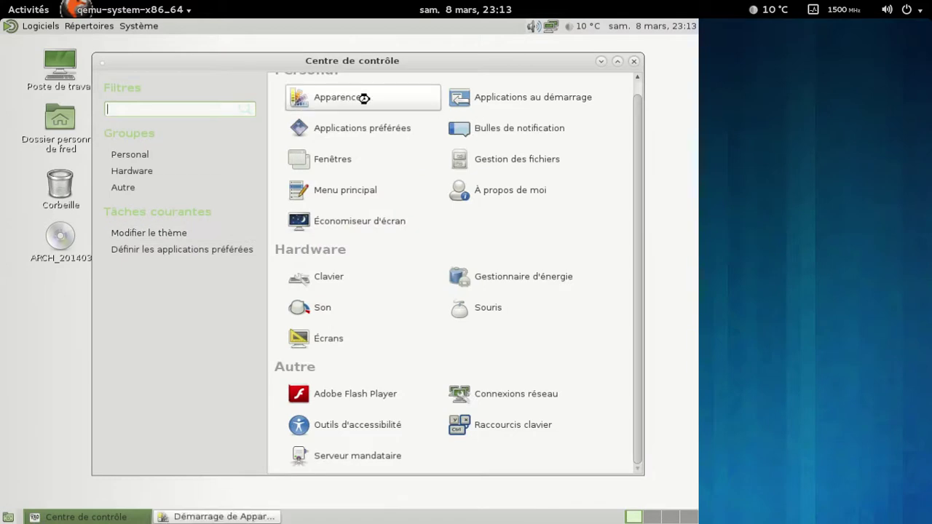
pyautogui.click(82, 70)
pyautogui.moveTo(518, 146); pyautogui.dragTo(522, 255)
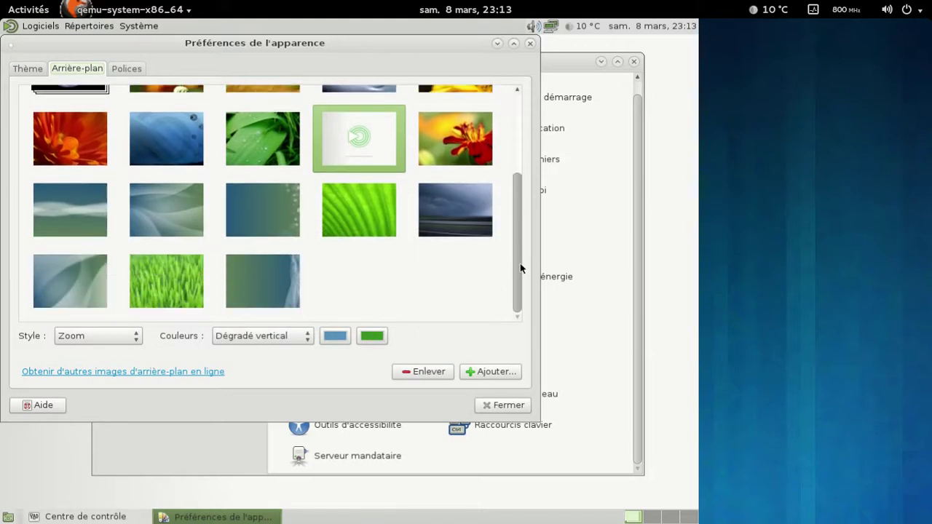
pyautogui.click(267, 291)
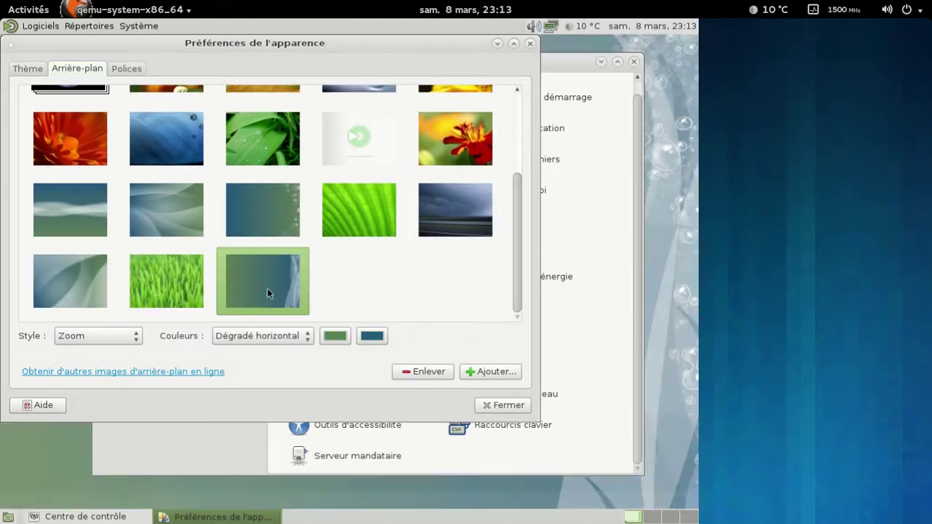
pyautogui.click(497, 405)
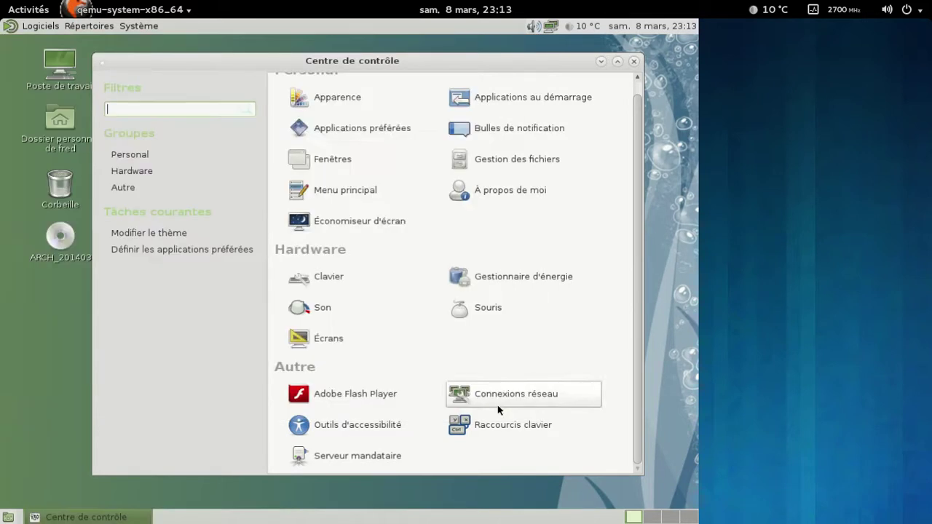
# Enable the window manager's software compositing in the window settings and preview the thumbnails while switching between open windows.
pyautogui.moveTo(371, 60); pyautogui.dragTo(347, 55)
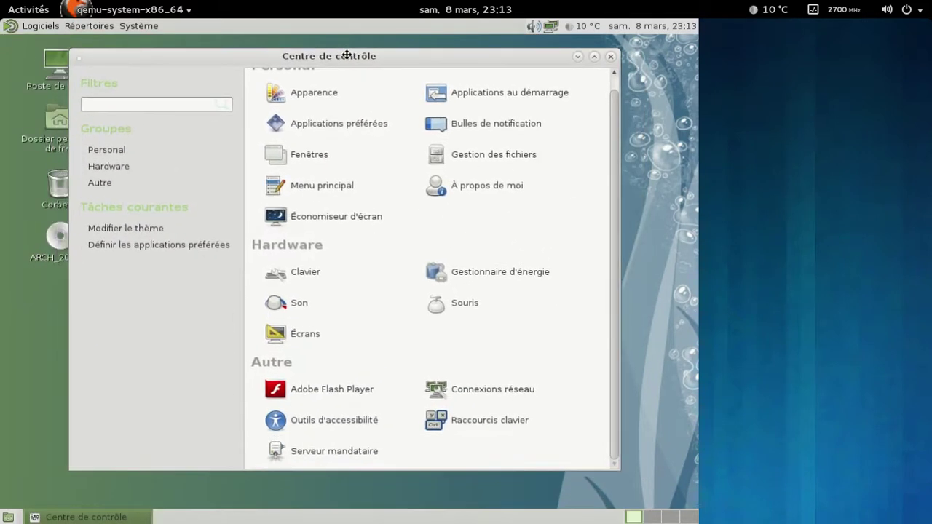
pyautogui.click(361, 161)
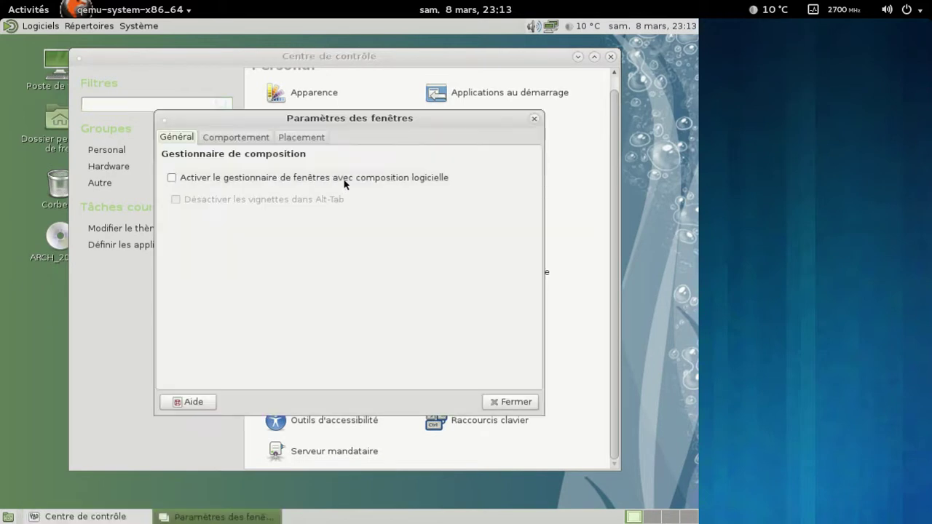
pyautogui.click(236, 182)
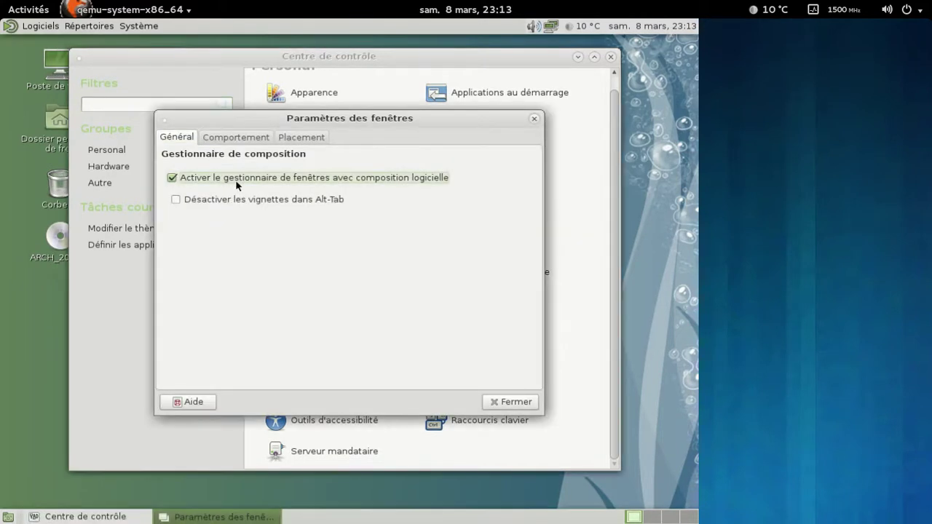
pyautogui.hotkey('alt', 'Tab')
pyautogui.hotkey('alt', 'Tab')
pyautogui.hotkey('alt', 'Tab')
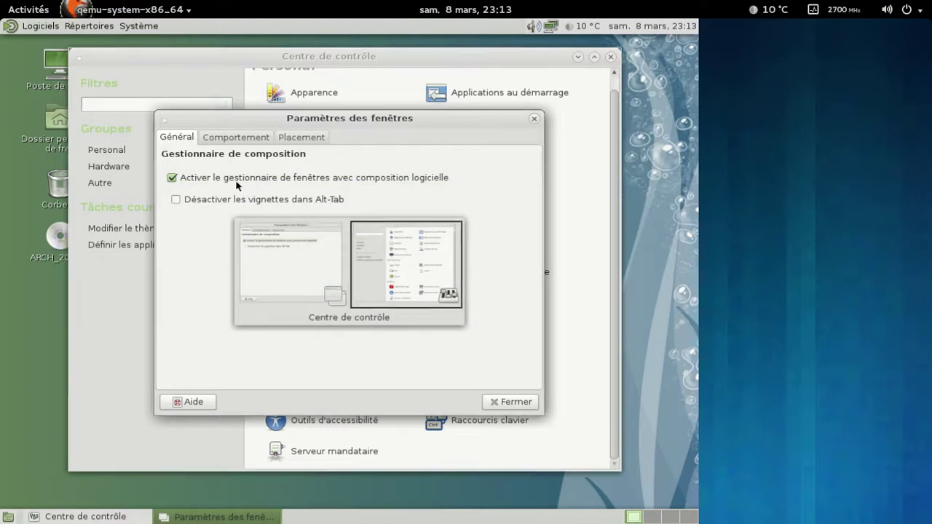
pyautogui.hotkey('alt', 'Tab')
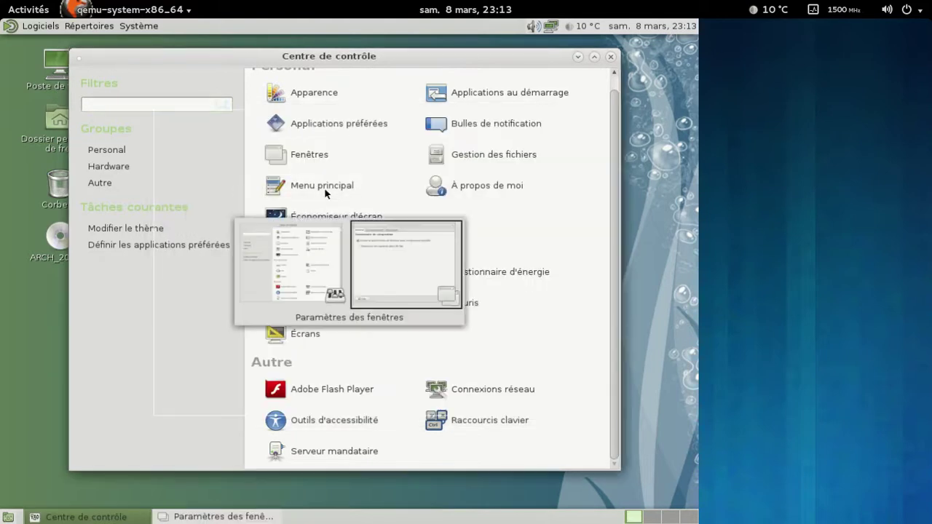
# Review the "Comportement" and "Placement" window settings, and close both the settings dialog and the control centre.
pyautogui.click(256, 141)
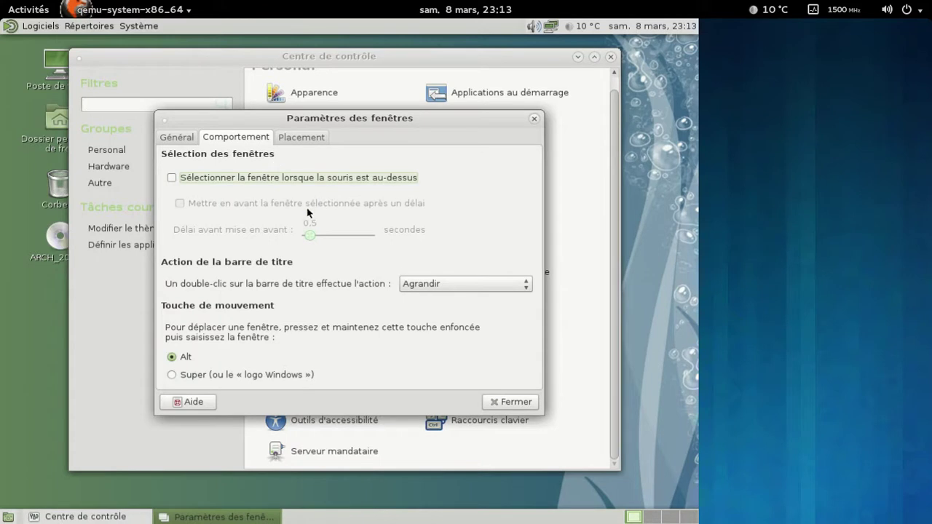
pyautogui.click(309, 138)
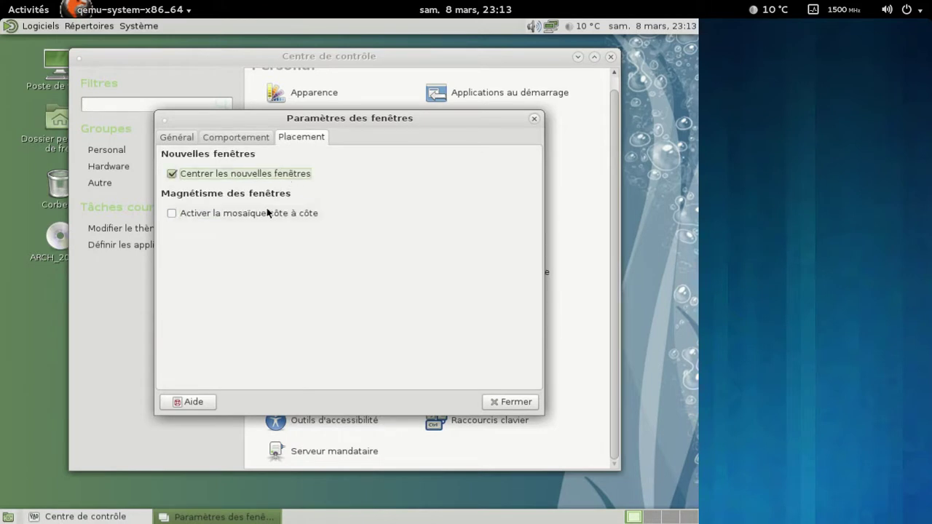
pyautogui.click(508, 402)
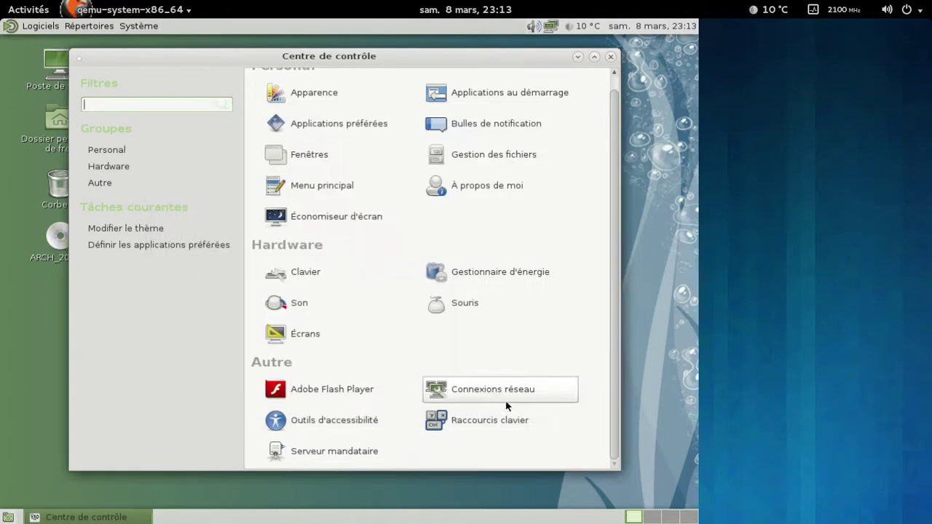
pyautogui.click(611, 57)
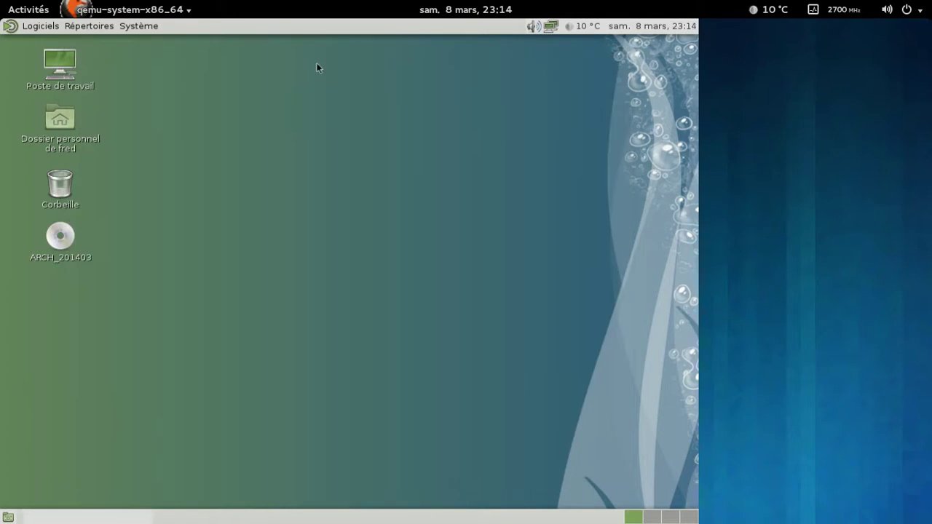
# Open the home folder from the desktop in the Caja file manager.
pyautogui.click(69, 119)
pyautogui.doubleClick(70, 116)
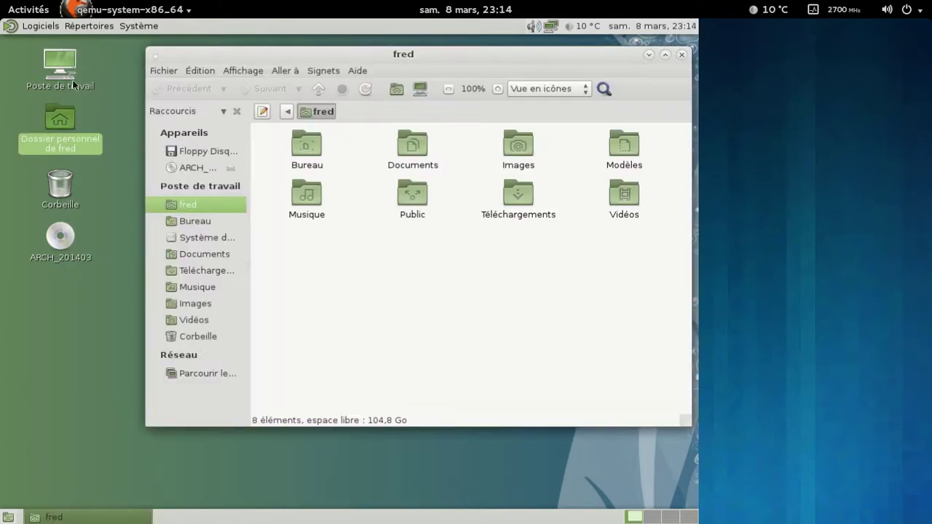
# Maximize the home folder window by snapping it to the screen edge, and restore it to a floating window.
pyautogui.moveTo(207, 54); pyautogui.dragTo(63, 36)
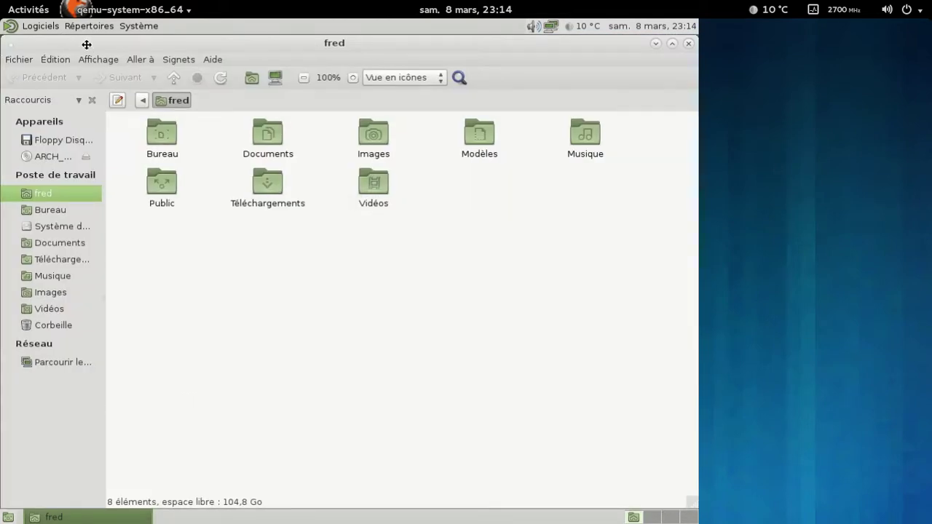
pyautogui.moveTo(86, 43); pyautogui.dragTo(100, 86)
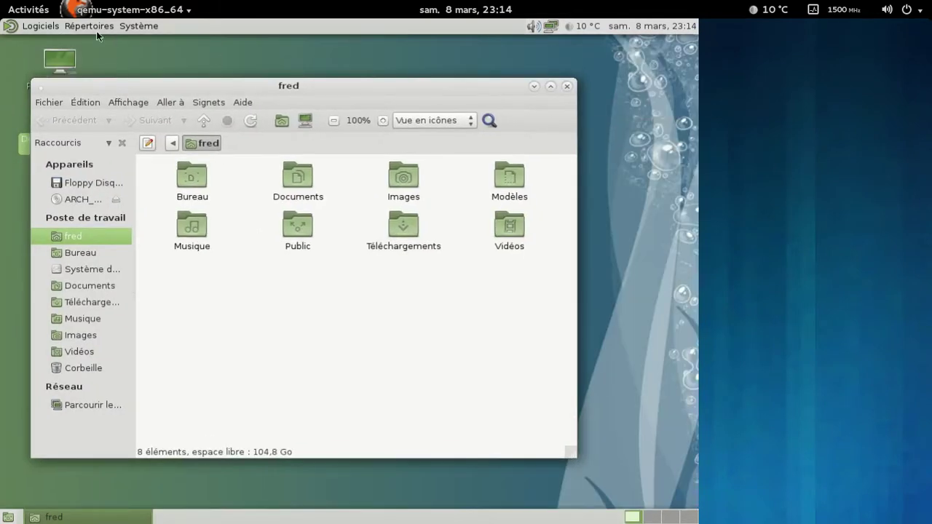
# Open the pluma text editor and arrange its window beside the home folder window so that they partly overlap.
pyautogui.click(29, 28)
pyautogui.moveTo(35, 49)
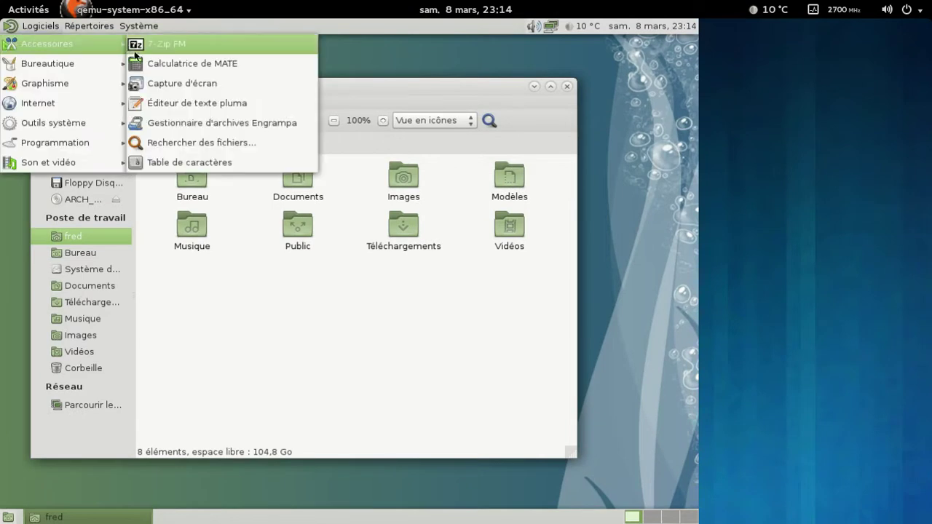
pyautogui.click(153, 102)
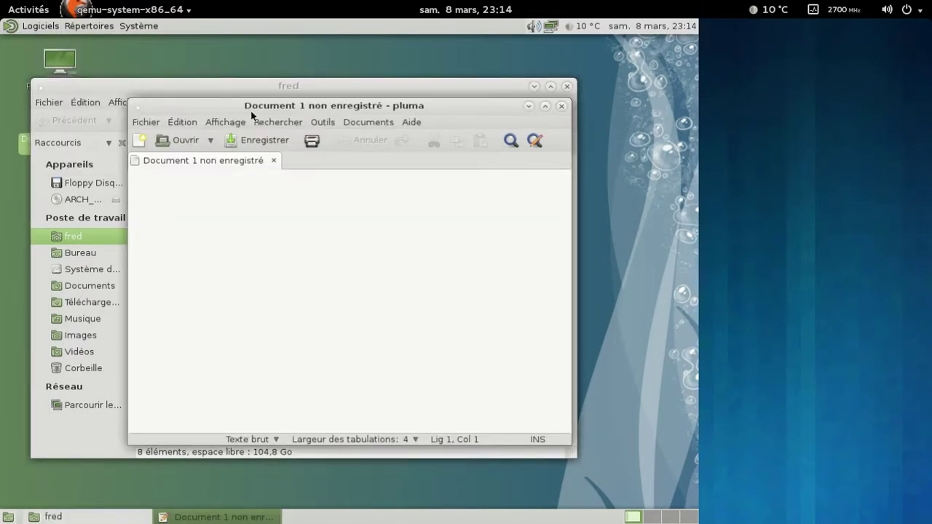
pyautogui.moveTo(250, 107); pyautogui.dragTo(384, 42)
pyautogui.click(212, 83)
pyautogui.moveTo(212, 82); pyautogui.dragTo(165, 50)
# Maximize and restore the pluma window, try its "Redimensionner" window command, and bring the home folder window to the front.
pyautogui.doubleClick(531, 46)
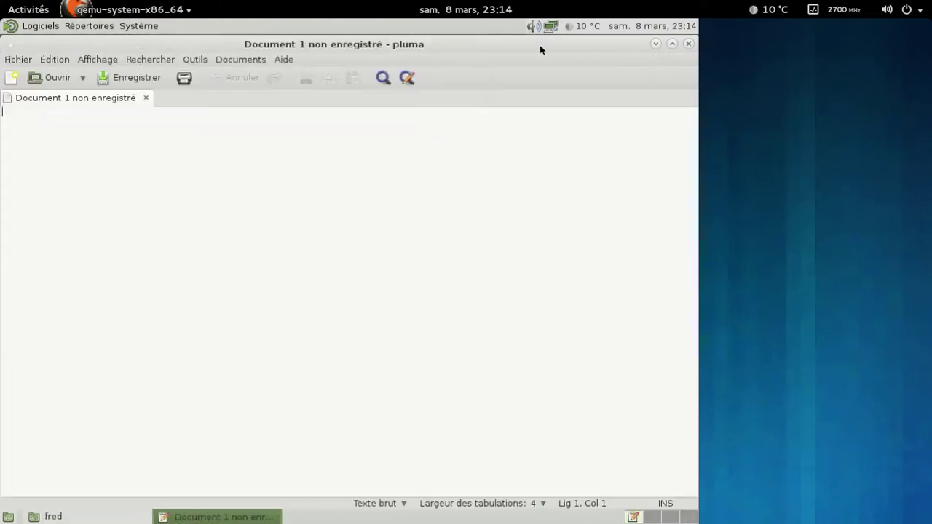
pyautogui.doubleClick(526, 45)
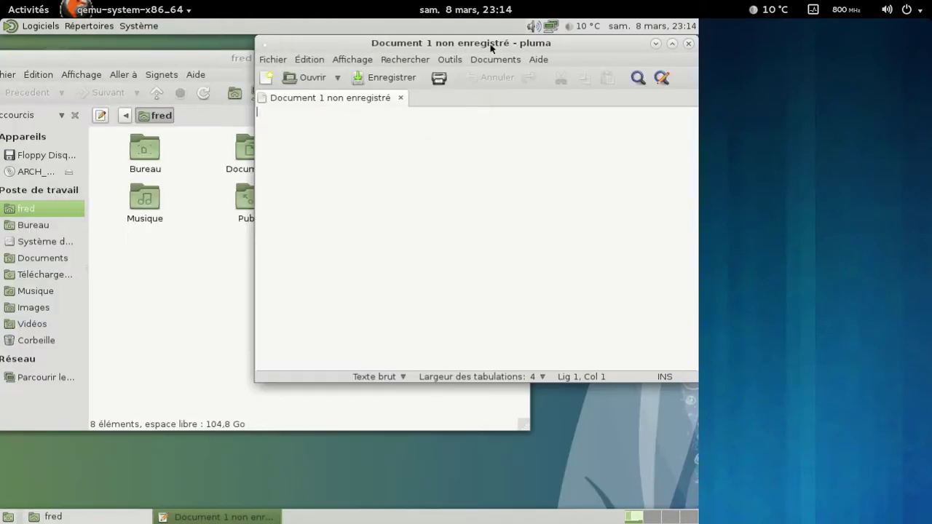
pyautogui.rightClick(491, 48)
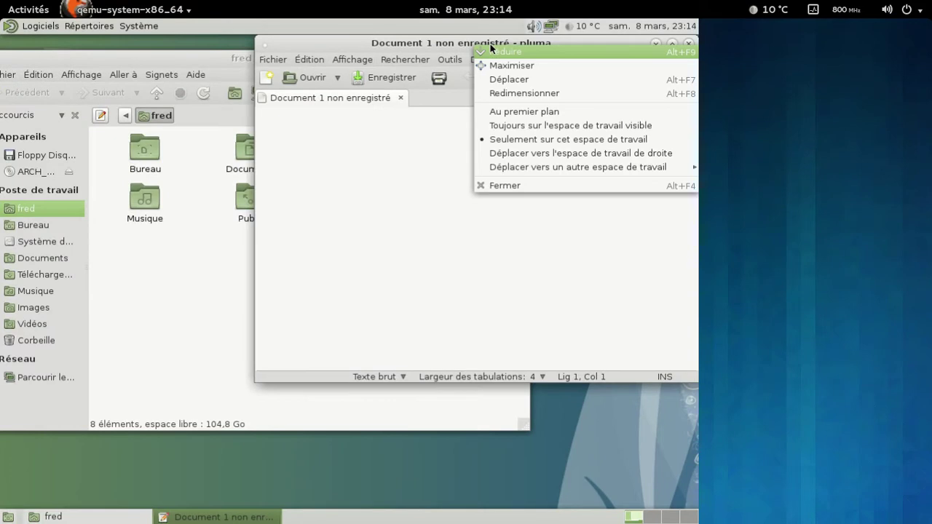
pyautogui.click(531, 93)
pyautogui.click(466, 221)
pyautogui.click(322, 390)
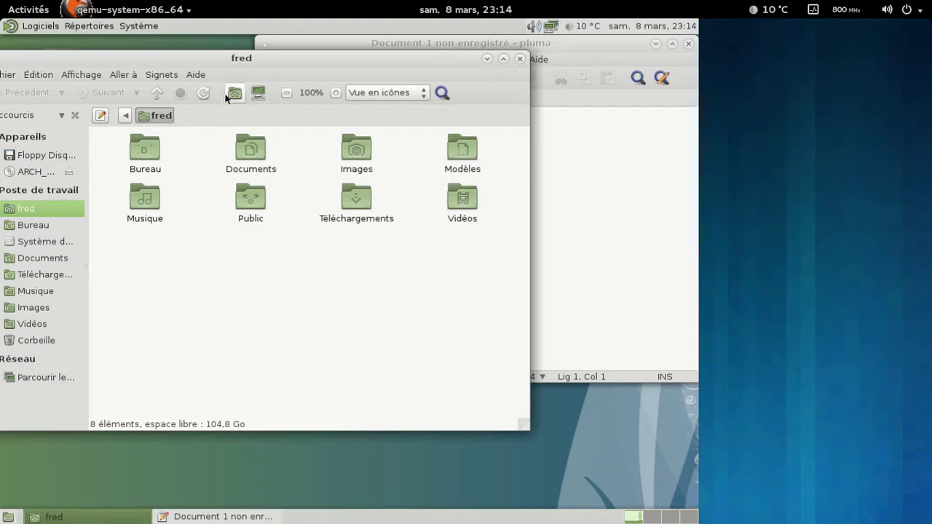
# Maximize the home folder window, switch between it and pluma, restore it and close both windows.
pyautogui.moveTo(207, 66); pyautogui.dragTo(218, 22)
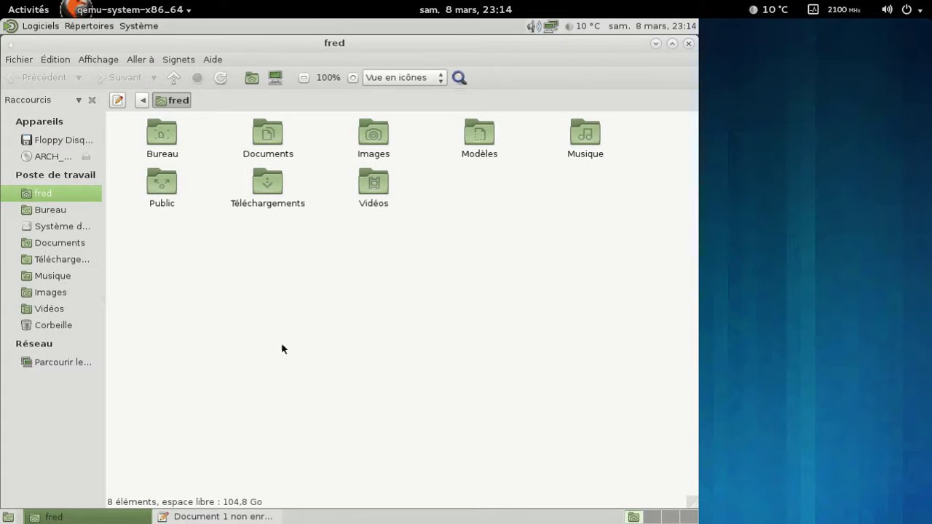
pyautogui.click(217, 517)
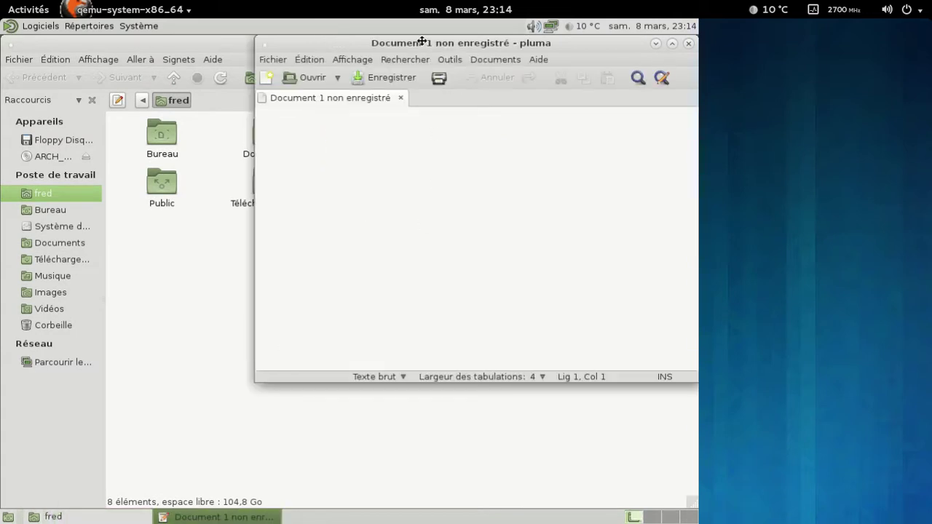
pyautogui.click(224, 43)
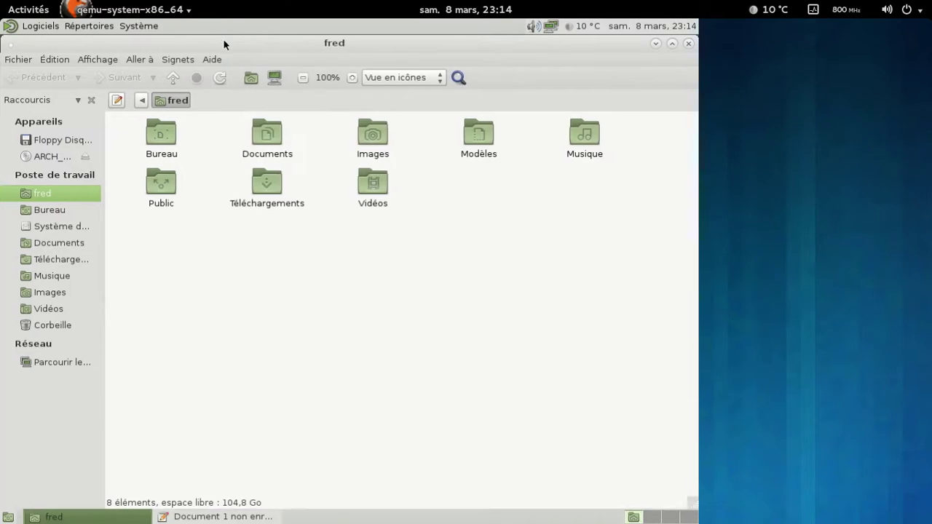
pyautogui.moveTo(169, 49); pyautogui.dragTo(201, 112)
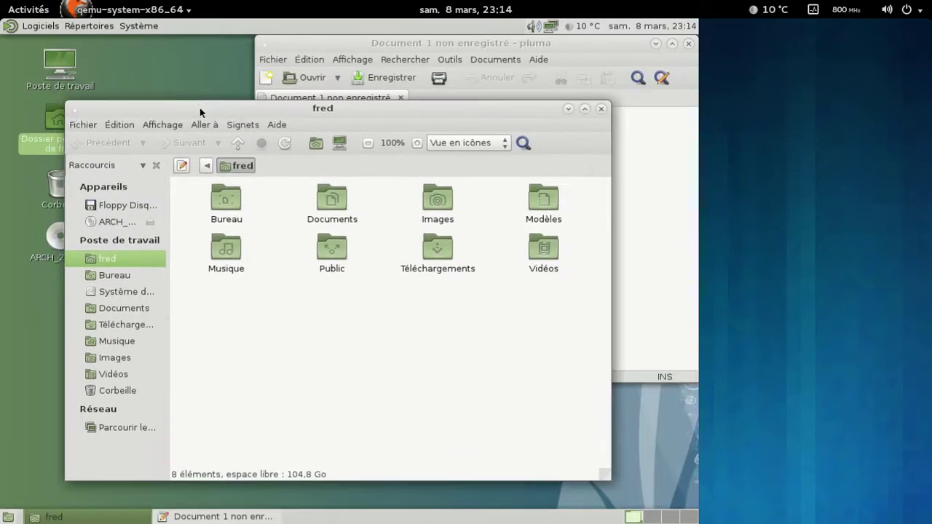
pyautogui.click(601, 110)
pyautogui.click(689, 45)
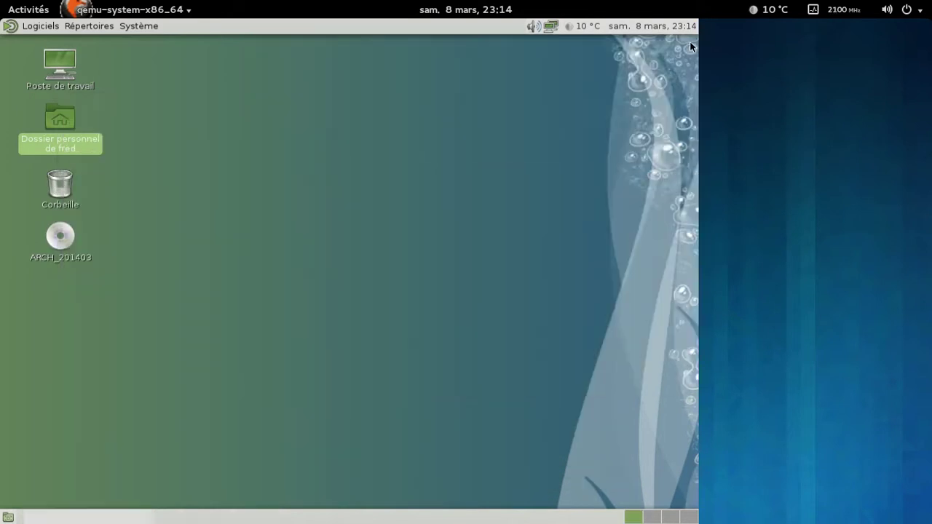
# Reopen the home folder from the desktop, shift its window slightly and close it.
pyautogui.click(172, 84)
pyautogui.doubleClick(68, 134)
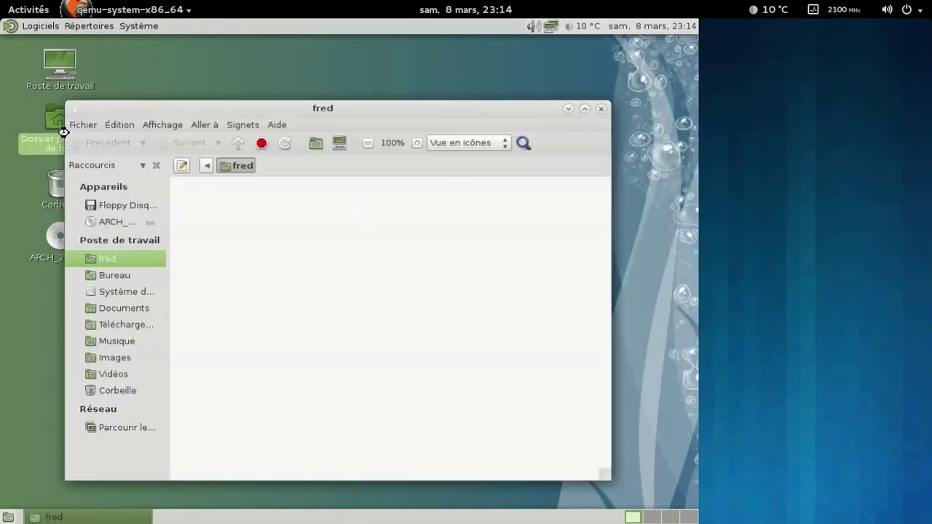
pyautogui.moveTo(434, 111)
pyautogui.mouseDown()
pyautogui.moveTo(489, 86)
pyautogui.moveTo(430, 106)
pyautogui.mouseUp()
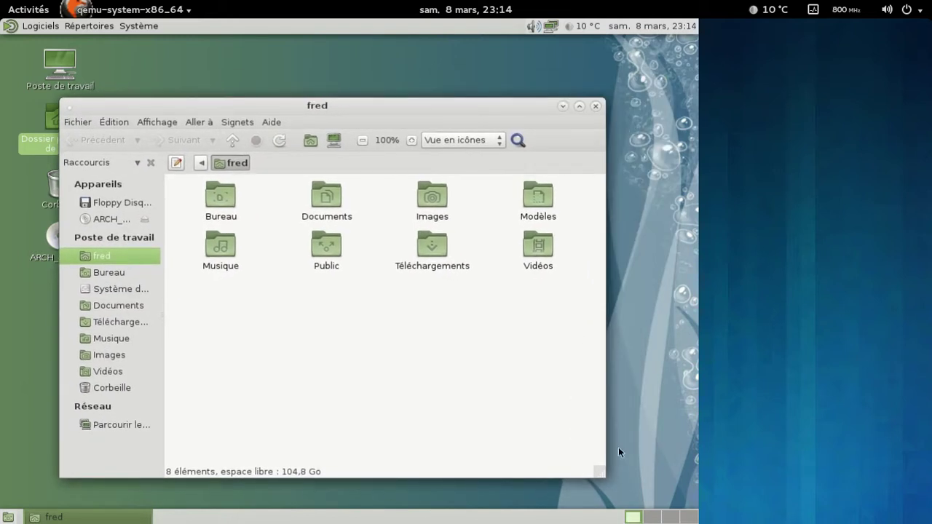
pyautogui.click(596, 108)
# Review the available themes in the "Bulles de notification" settings, keep Nodoka, and close the dialog.
pyautogui.click(138, 26)
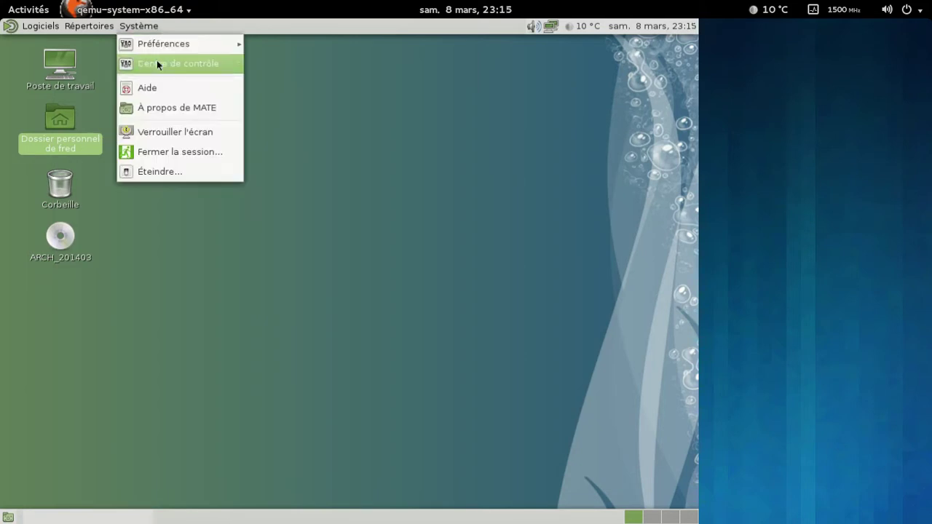
pyautogui.moveTo(150, 45)
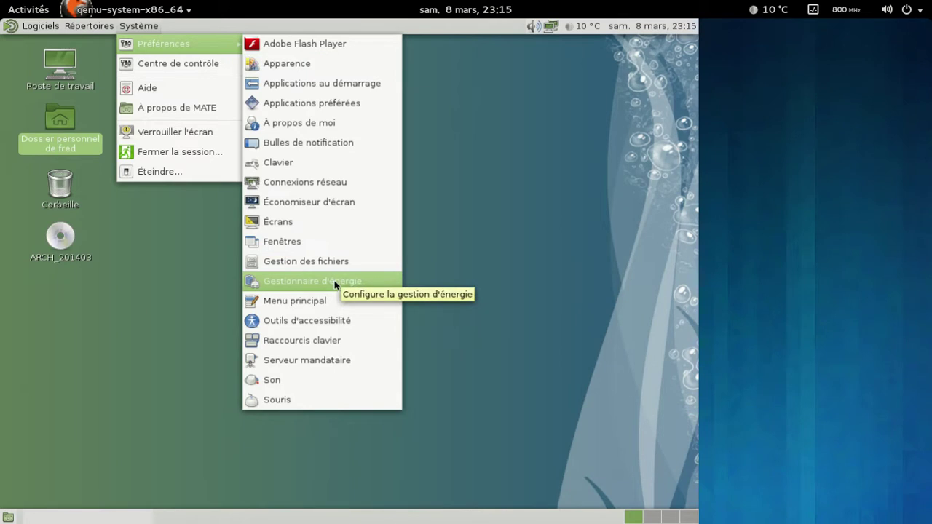
pyautogui.click(302, 142)
pyautogui.click(399, 236)
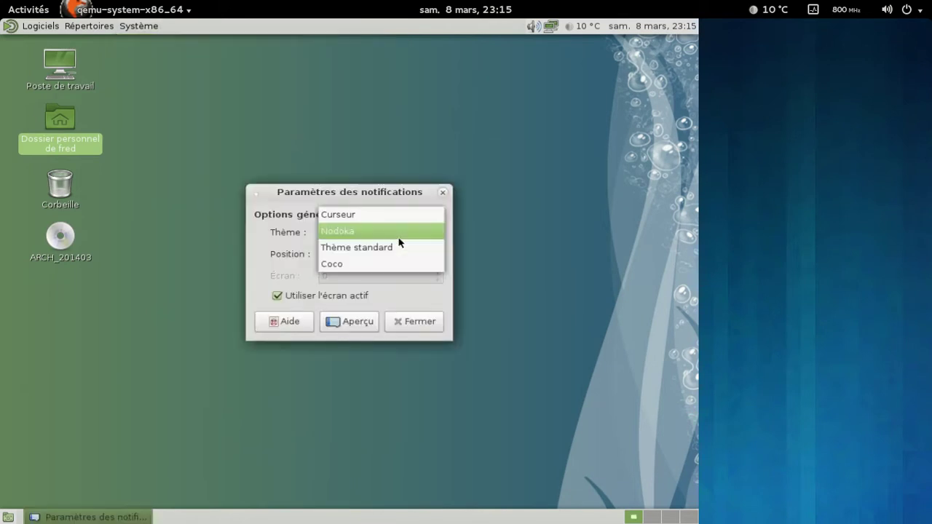
pyautogui.click(399, 238)
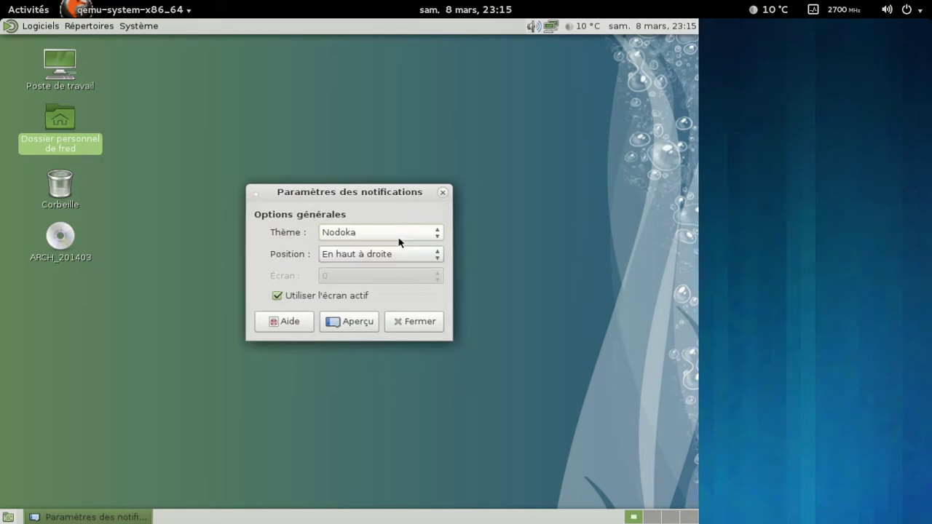
pyautogui.click(442, 192)
# Open the sound preferences from the volume applet and review the "Applications", "Sortie", "Entrée" and "Matériel" settings.
pyautogui.click(538, 27)
pyautogui.click(537, 28)
pyautogui.rightClick(539, 29)
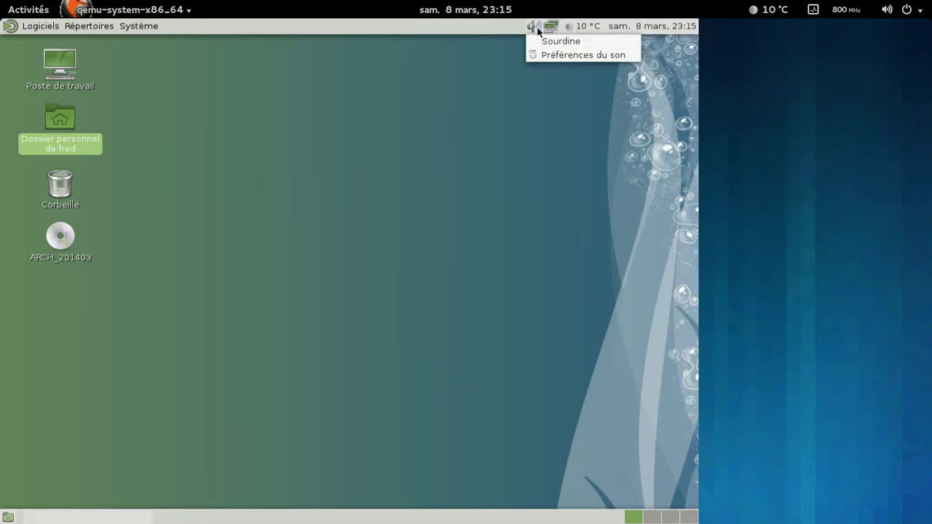
pyautogui.click(563, 56)
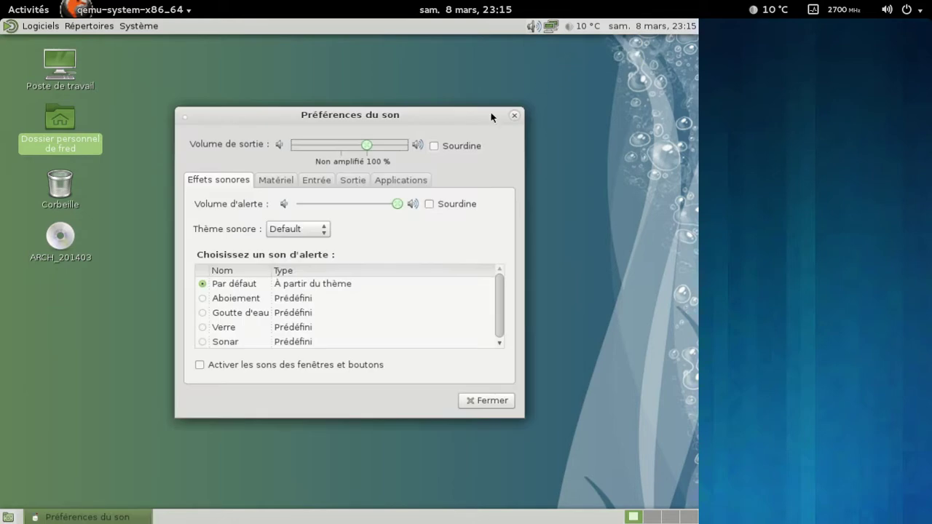
pyautogui.click(413, 182)
pyautogui.click(344, 184)
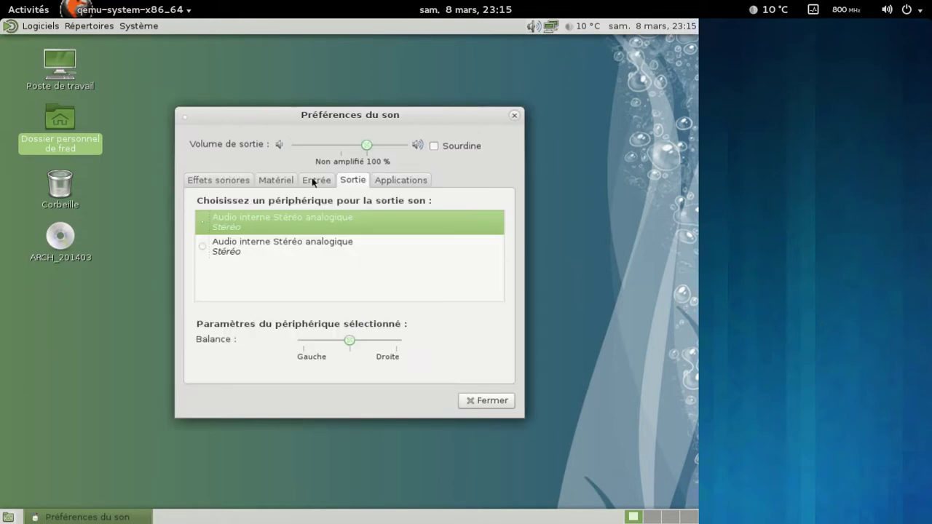
pyautogui.click(314, 182)
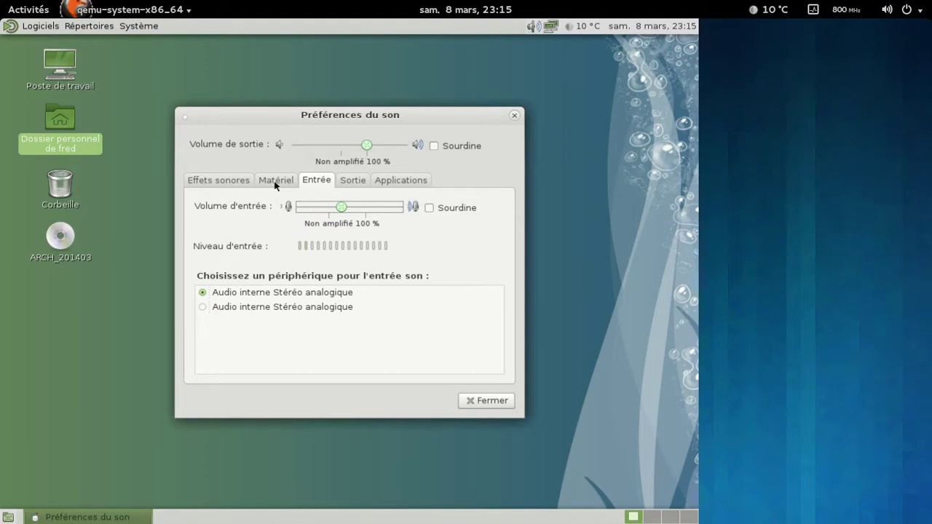
pyautogui.click(362, 209)
pyautogui.click(274, 181)
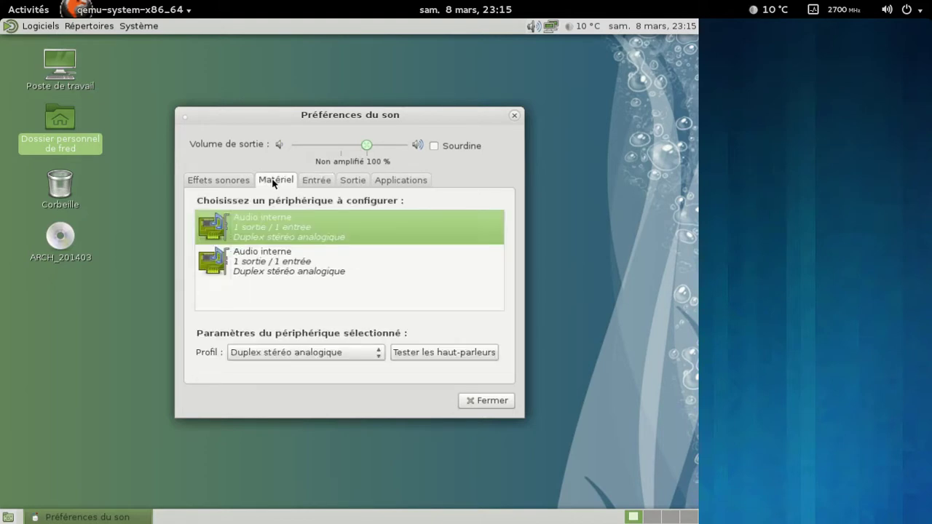
# Enable "Activer les sons des fenêtres et boutons" in the sound effects settings and close the sound preferences.
pyautogui.click(241, 186)
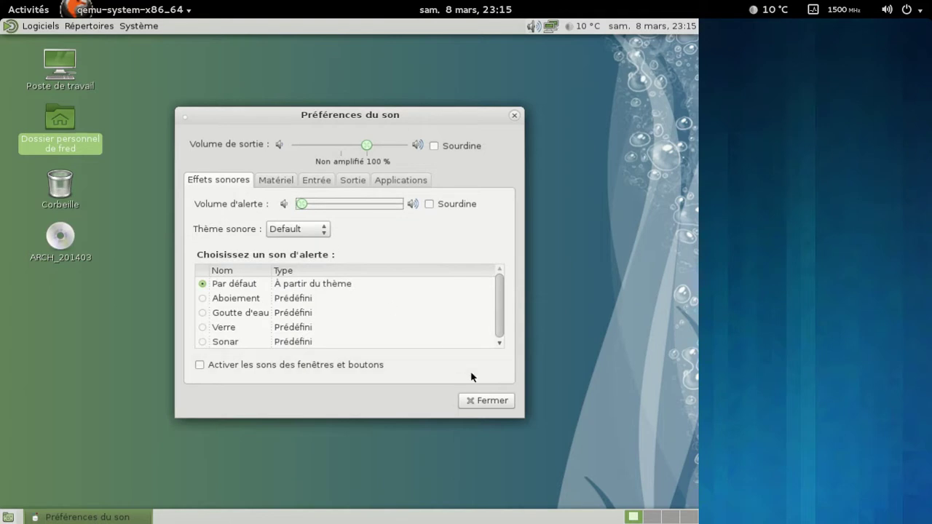
pyautogui.click(366, 368)
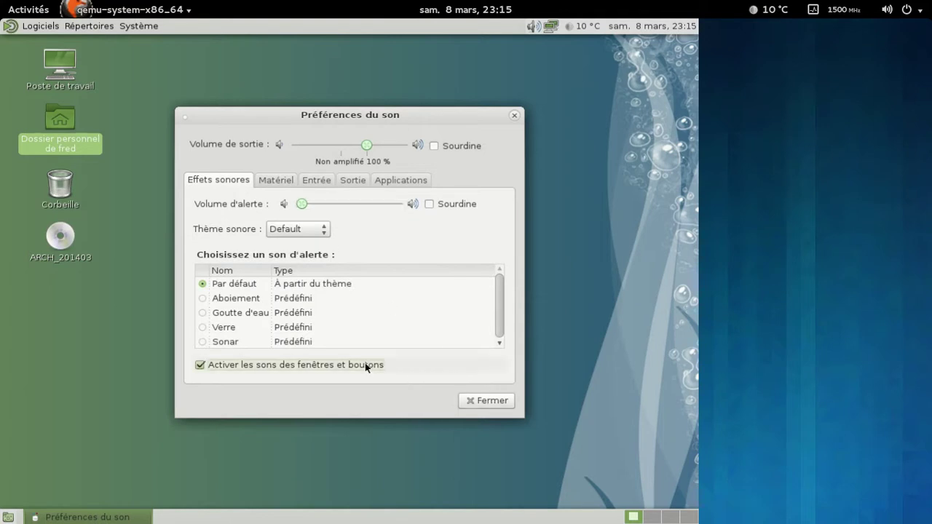
pyautogui.click(486, 402)
# View the "À propos de MATE" information about the desktop environment and close it.
pyautogui.click(113, 130)
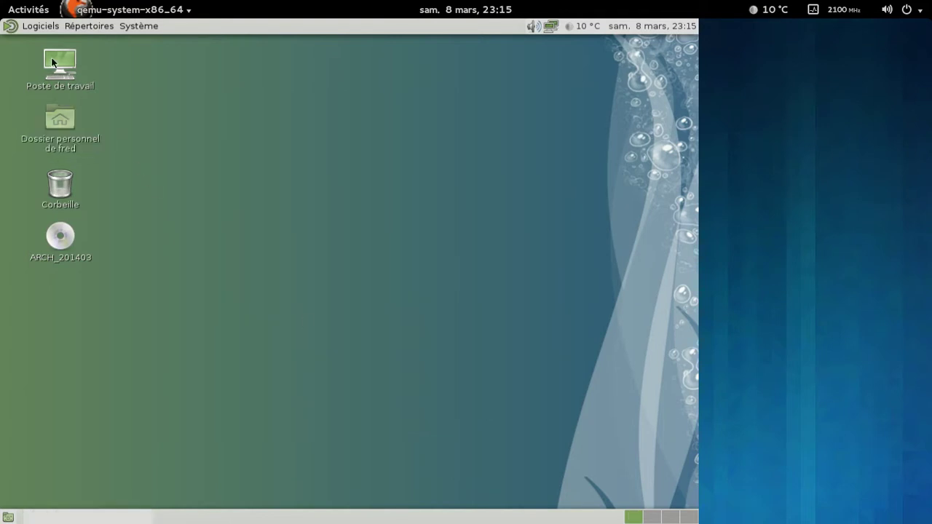
pyautogui.click(86, 26)
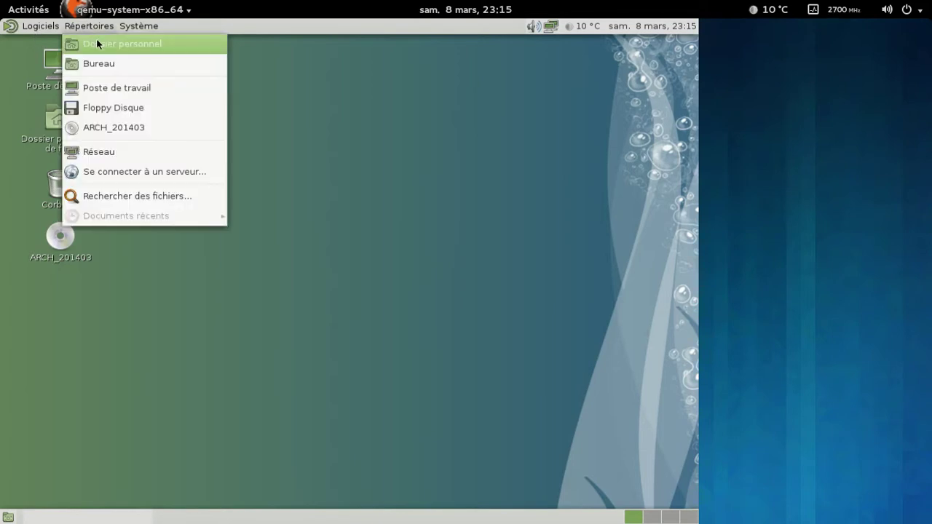
pyautogui.moveTo(126, 29)
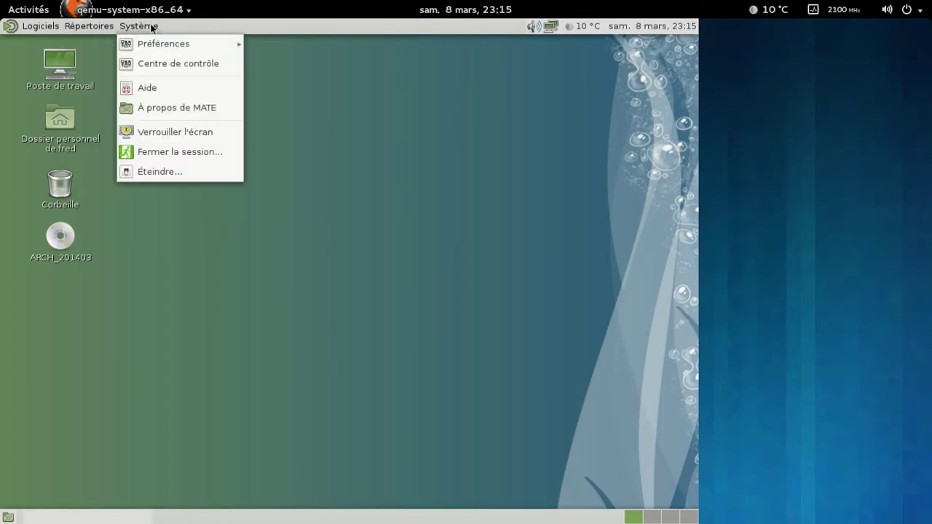
pyautogui.click(196, 107)
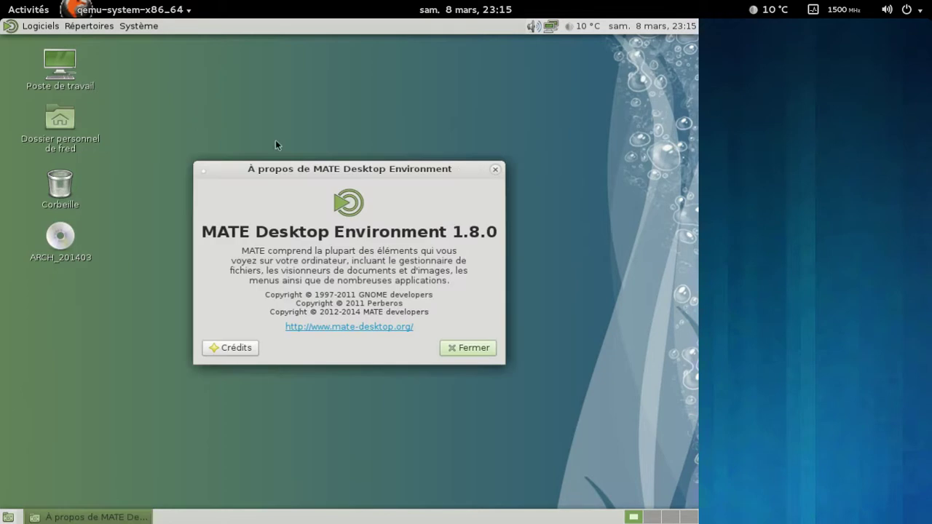
pyautogui.click(495, 169)
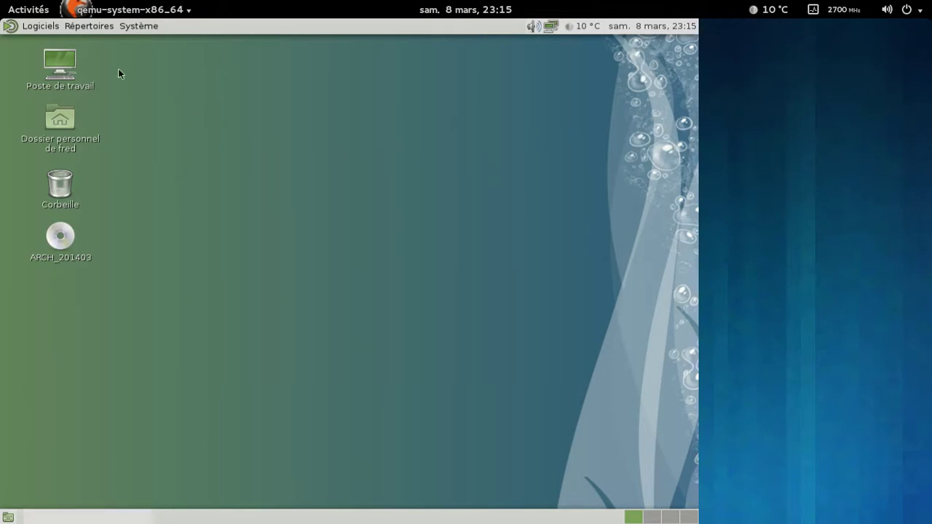
# Set the desktop background to the blue underwater MATE wallpaper through the control centre's theme task and close the appearance preferences.
pyautogui.click(90, 26)
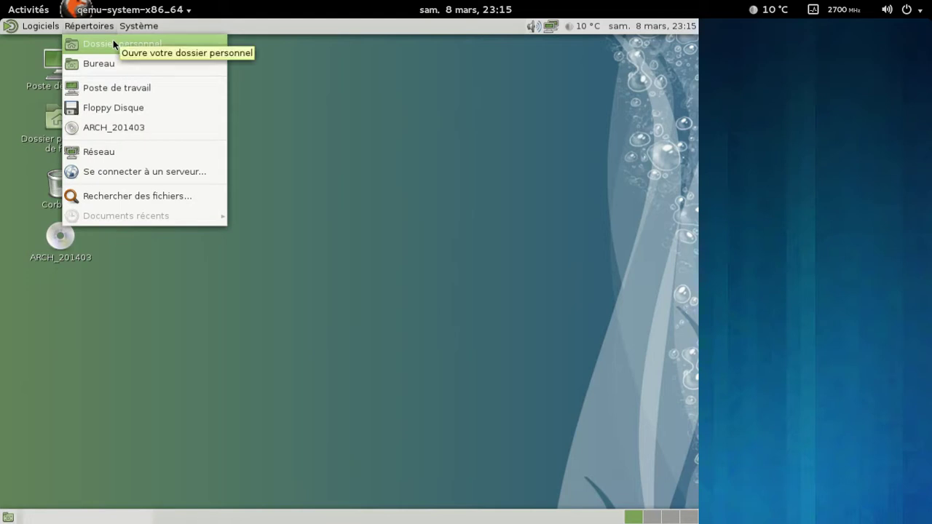
pyautogui.moveTo(138, 26)
pyautogui.moveTo(153, 43)
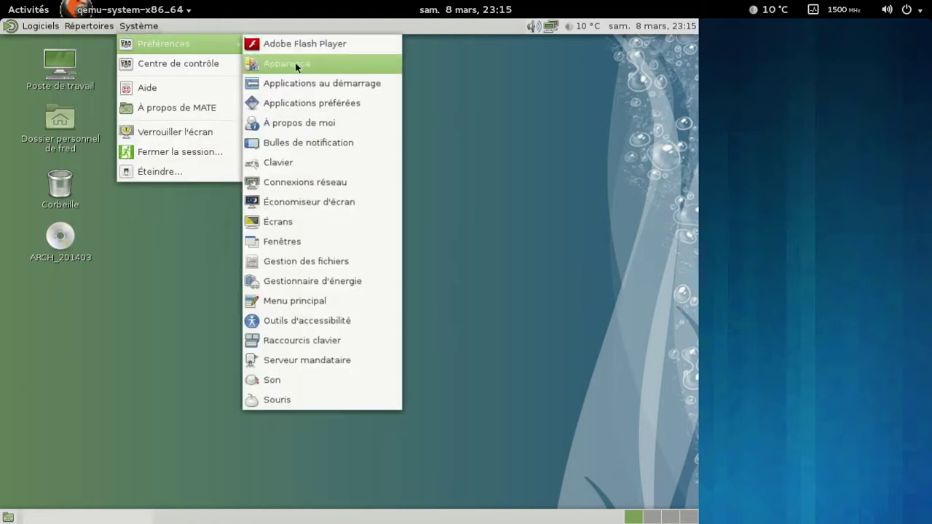
pyautogui.click(223, 64)
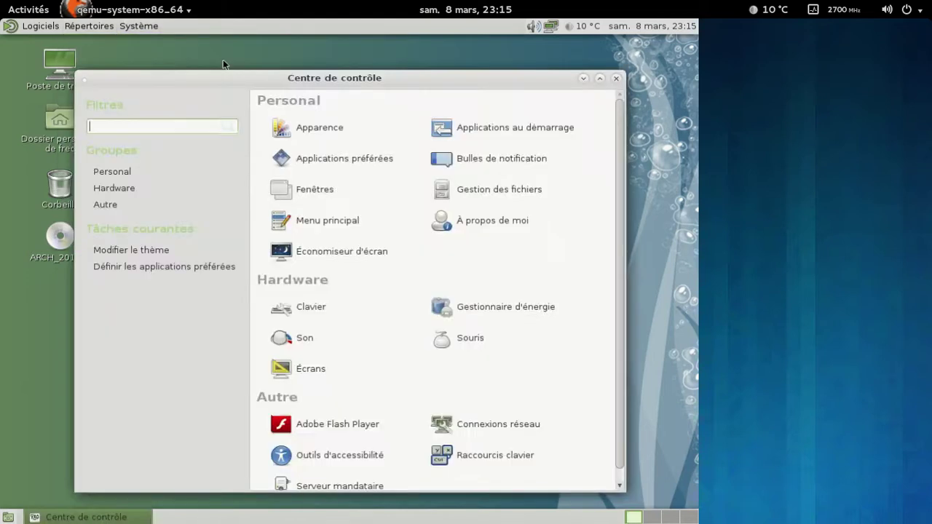
pyautogui.click(191, 250)
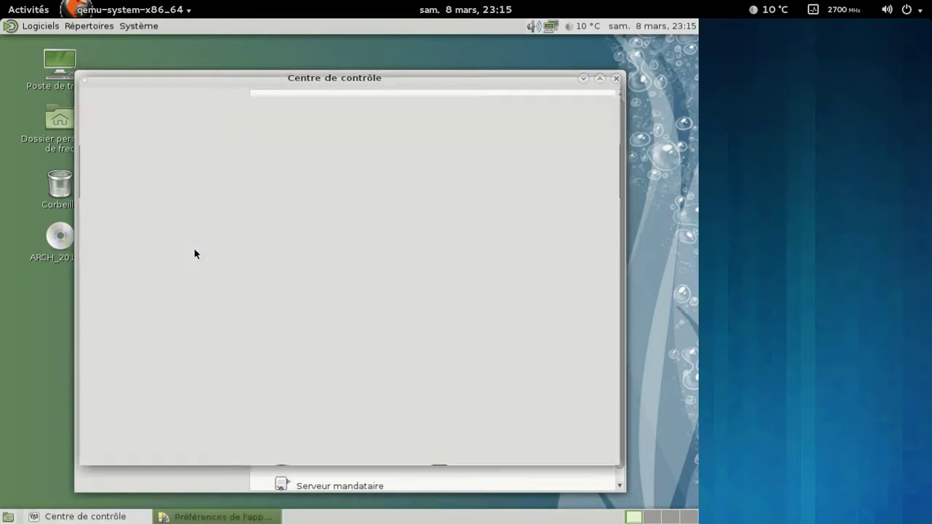
pyautogui.click(155, 111)
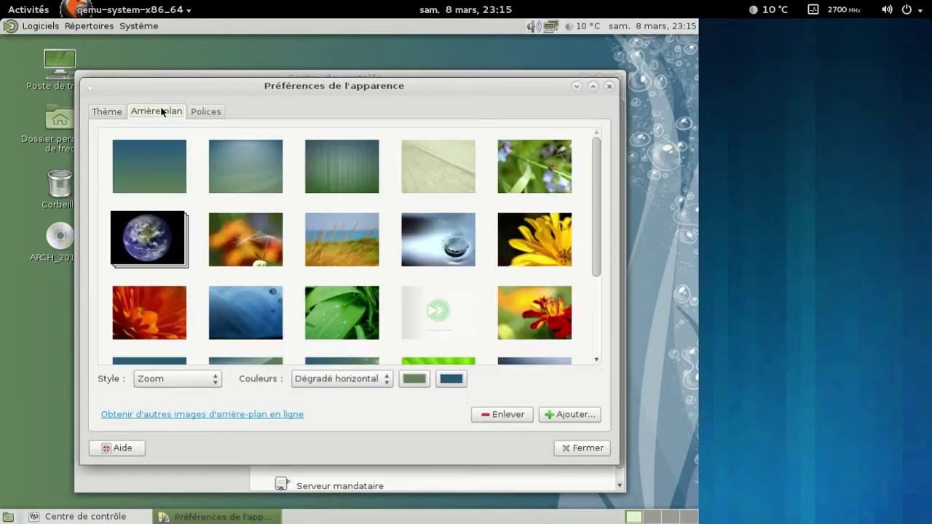
pyautogui.click(239, 318)
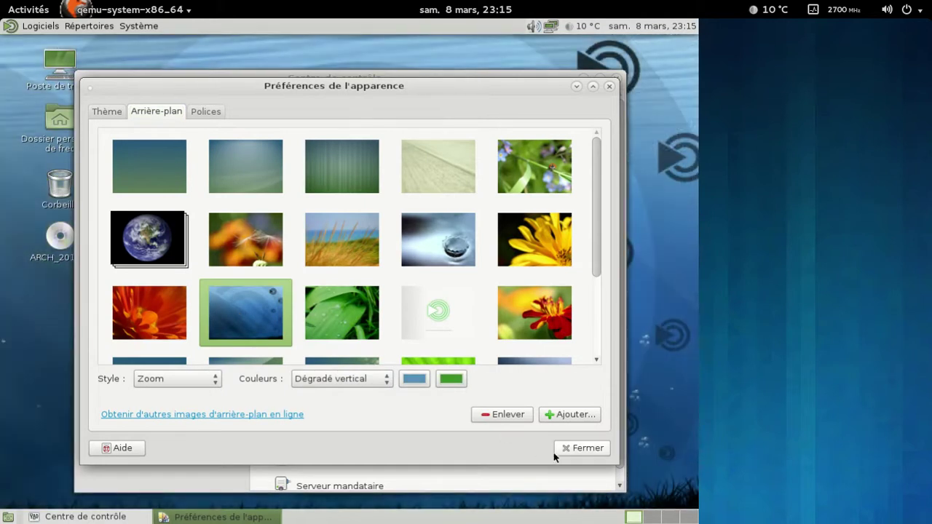
pyautogui.click(575, 449)
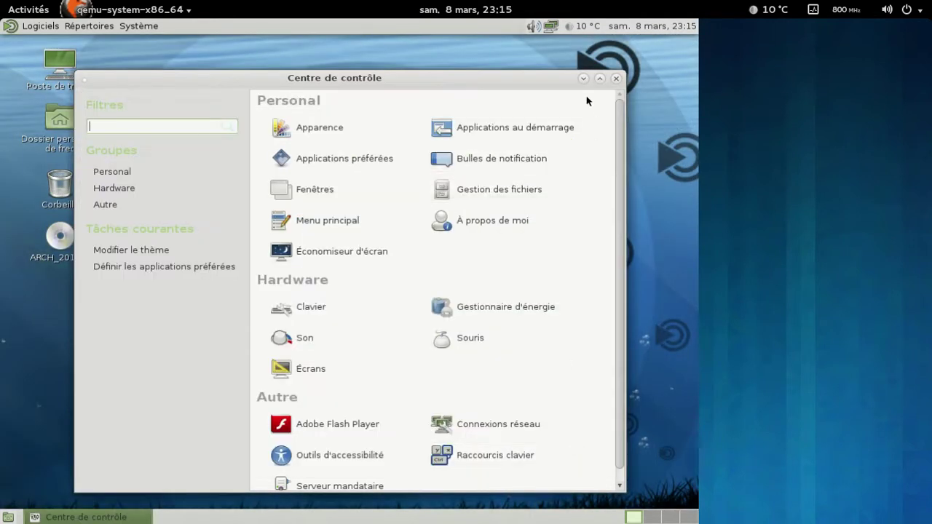
# Open the "Gestion des fichiers" settings from the control centre, review their preference categories from "Greffons" to "Comportement", and close them.
pyautogui.moveTo(513, 78); pyautogui.dragTo(509, 59)
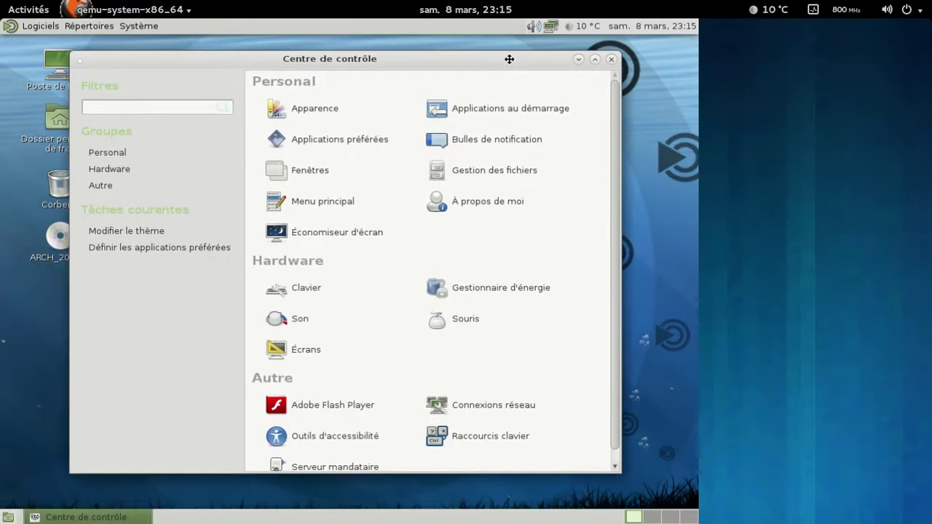
pyautogui.click(461, 182)
pyautogui.click(459, 183)
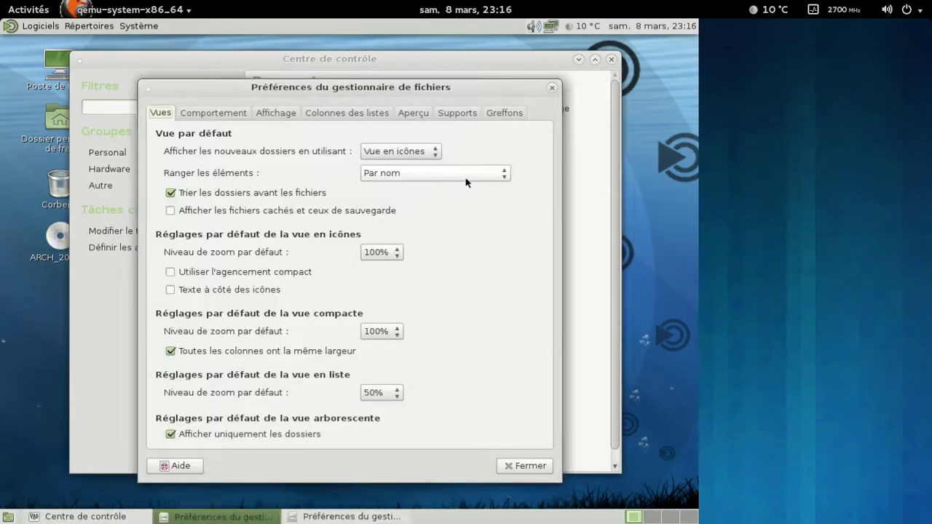
pyautogui.click(501, 116)
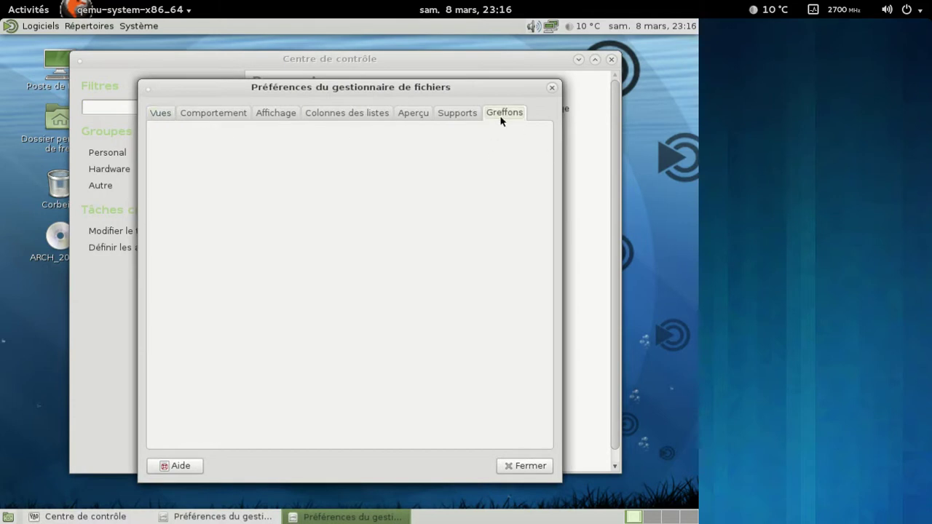
pyautogui.click(450, 116)
pyautogui.click(417, 112)
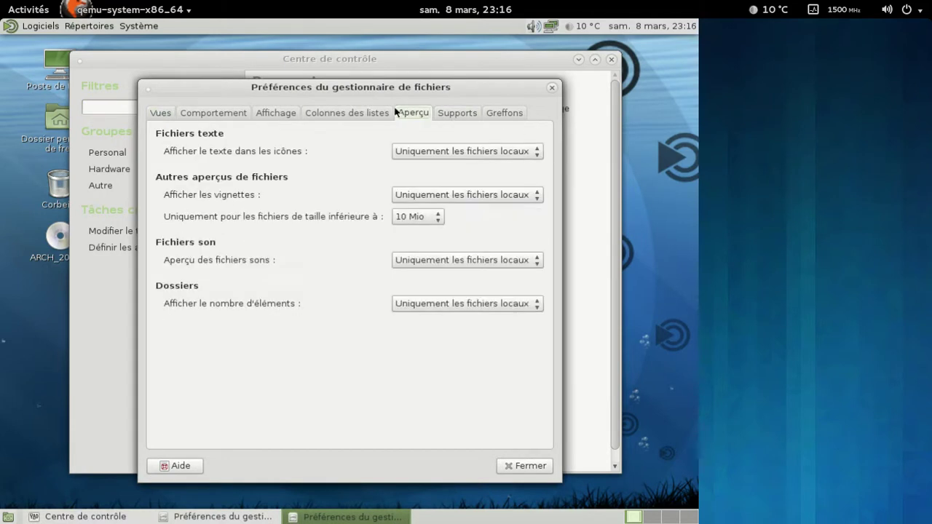
pyautogui.click(369, 111)
pyautogui.click(290, 115)
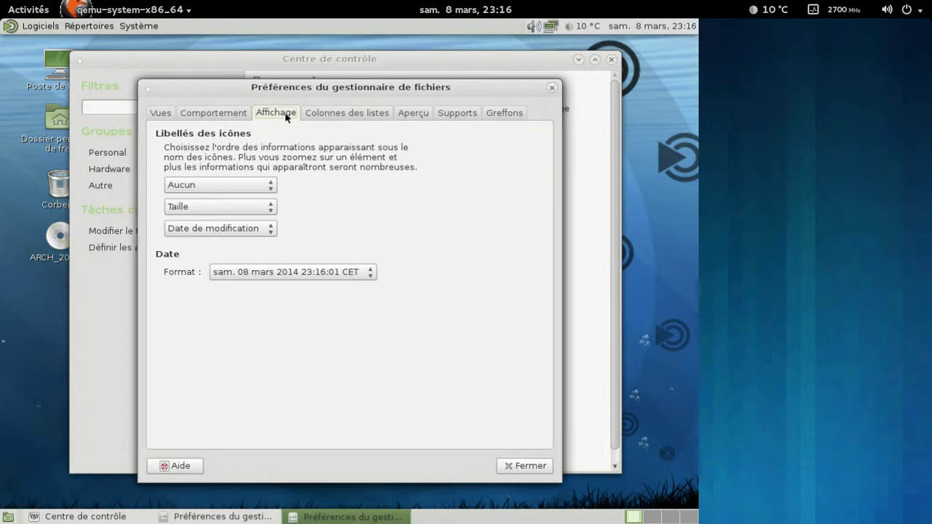
pyautogui.click(217, 116)
pyautogui.click(526, 466)
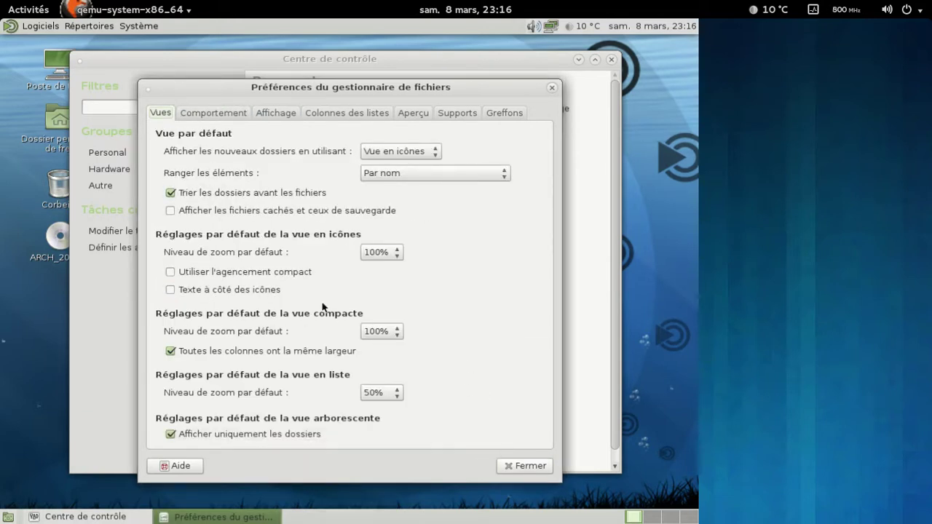
pyautogui.click(528, 467)
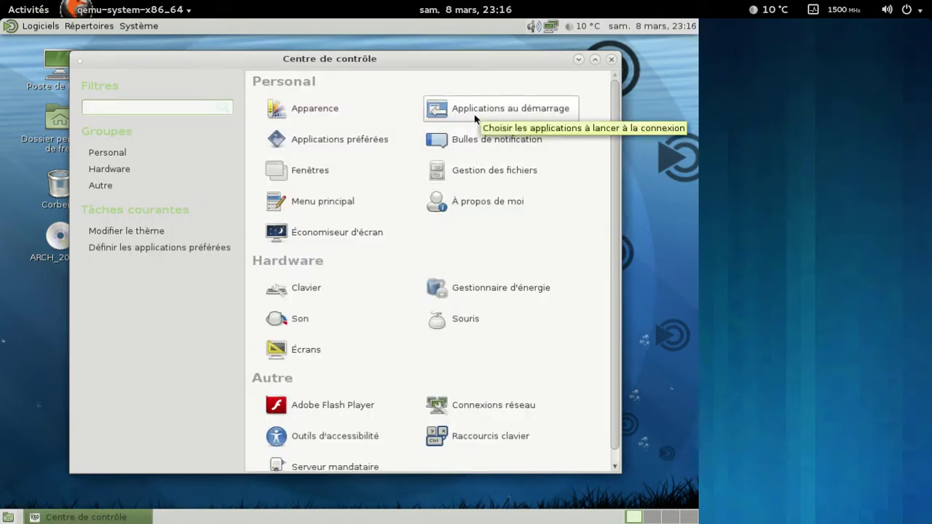
# Review the "Multimédia", "Système" and "Accessibilité" defaults in "Applications préférées", and close it along with the control centre.
pyautogui.click(367, 146)
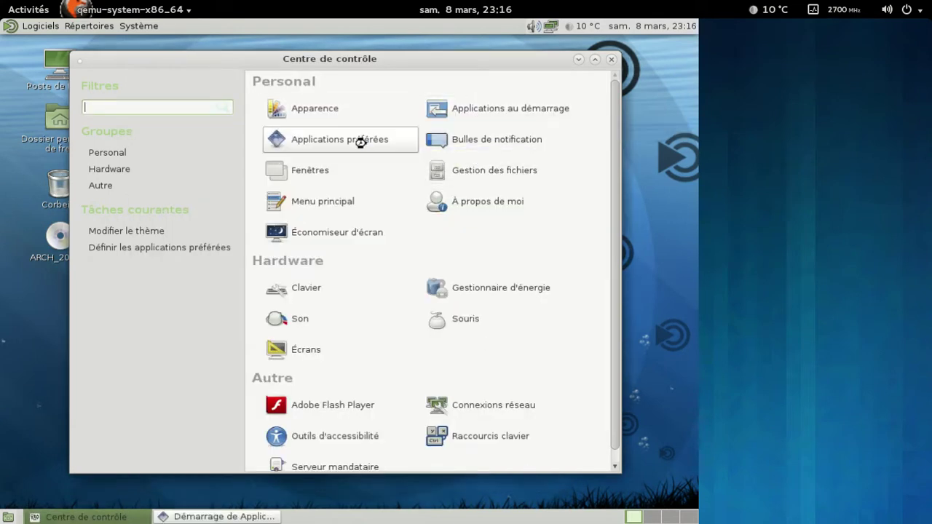
pyautogui.click(312, 190)
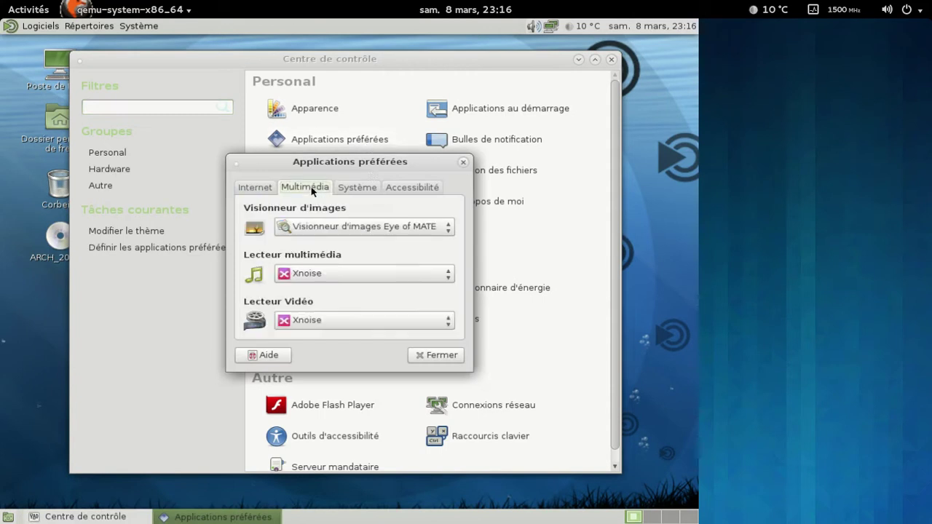
pyautogui.click(362, 187)
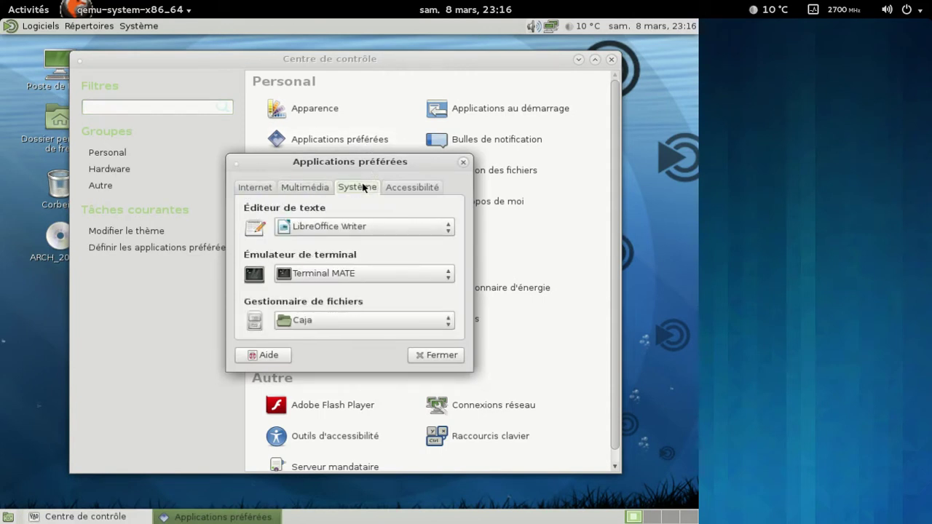
pyautogui.click(403, 189)
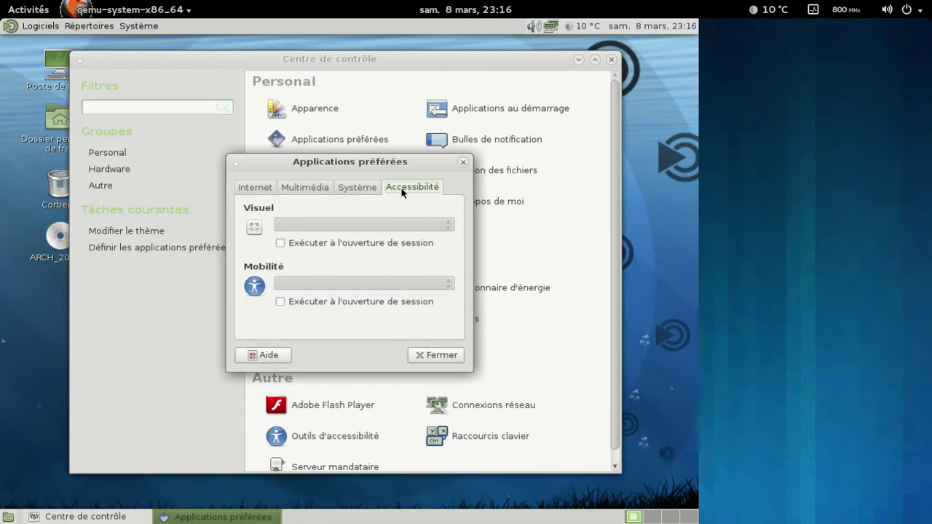
pyautogui.click(364, 191)
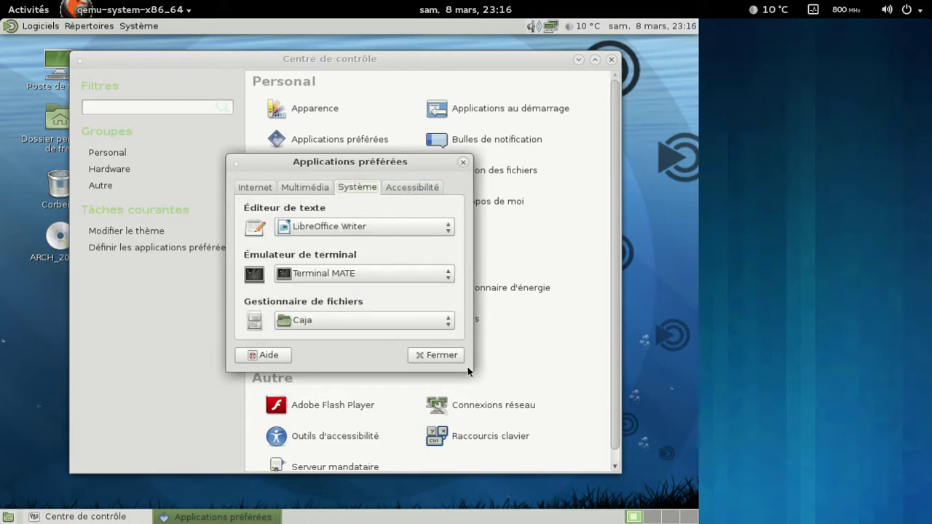
pyautogui.click(437, 355)
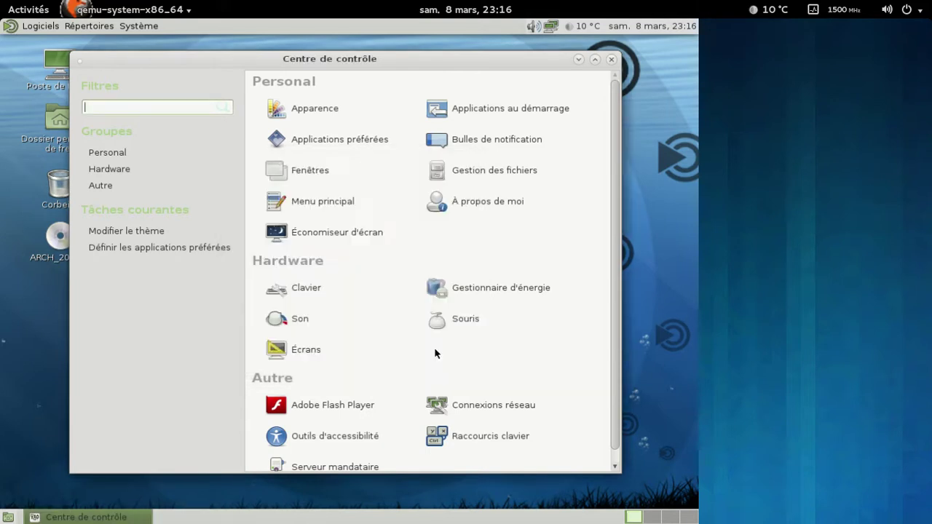
pyautogui.click(611, 61)
# Launch Firefox from the Internet applications and close its "Bienvenue dans Firefox" page, keeping the start page.
pyautogui.click(36, 27)
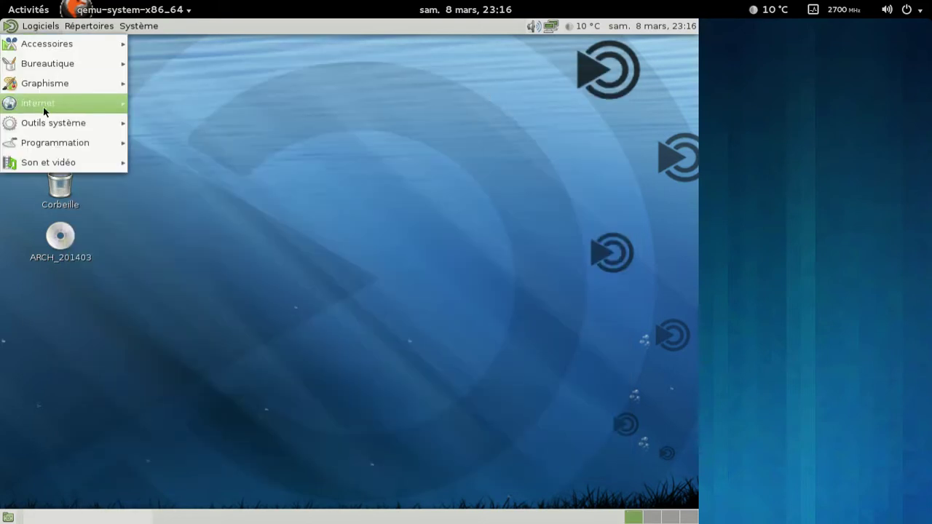
pyautogui.moveTo(52, 131)
pyautogui.moveTo(65, 104)
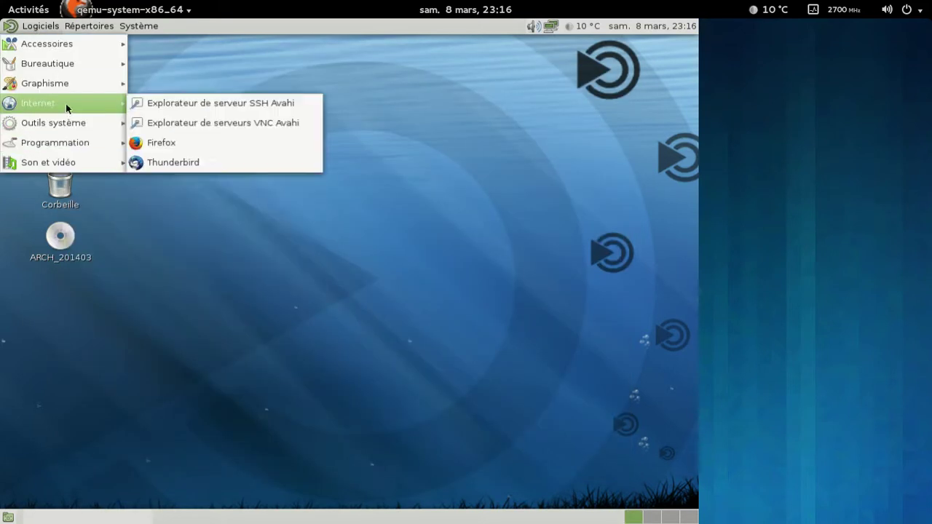
pyautogui.click(150, 141)
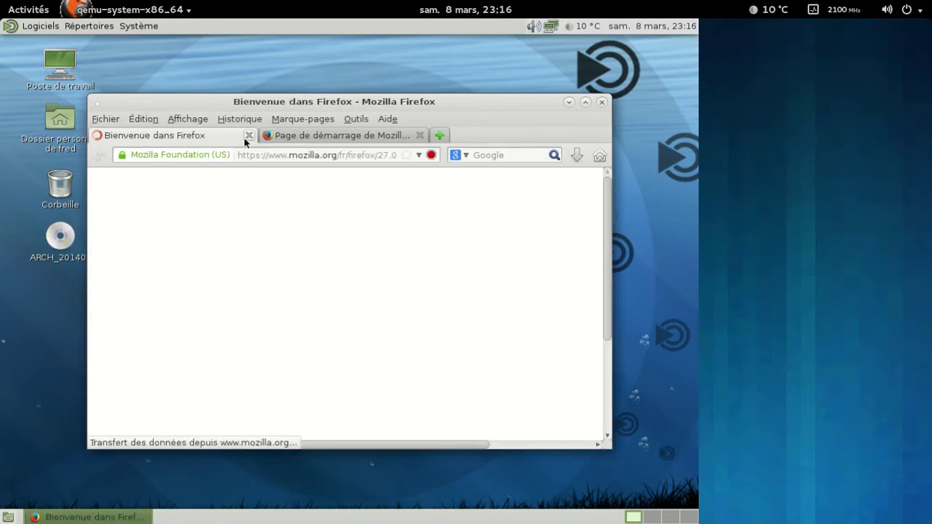
pyautogui.click(248, 137)
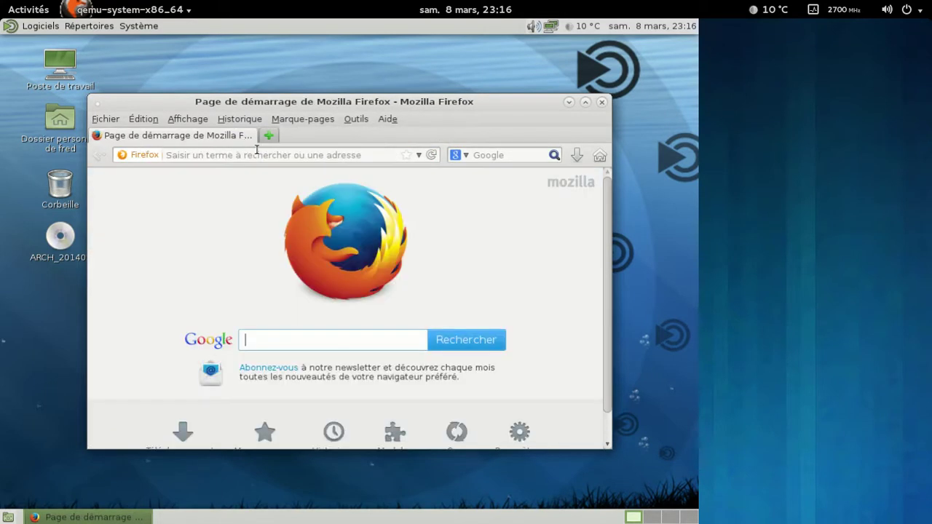
# Load the mate-desktop.org website in Firefox.
pyautogui.click(382, 153)
pyautogui.write('m')
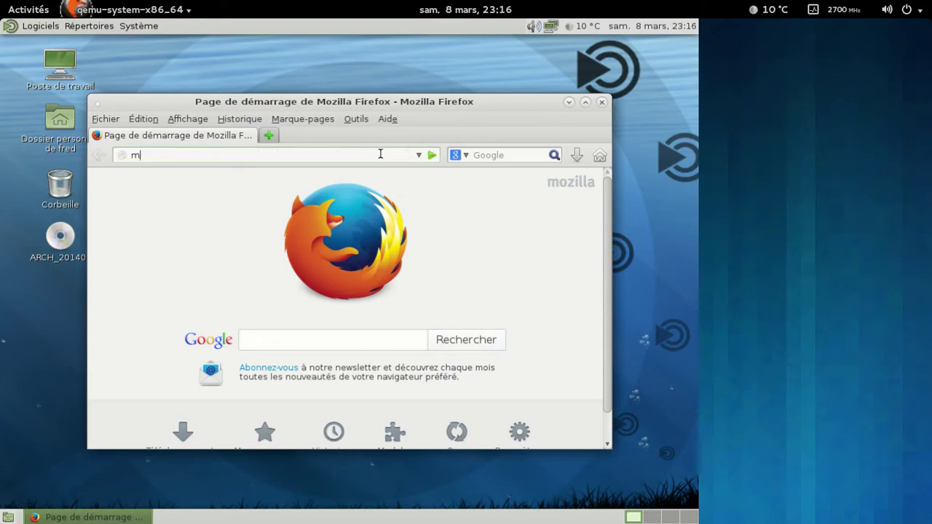
pyautogui.write('ate-desktop.org')
pyautogui.press('Return')
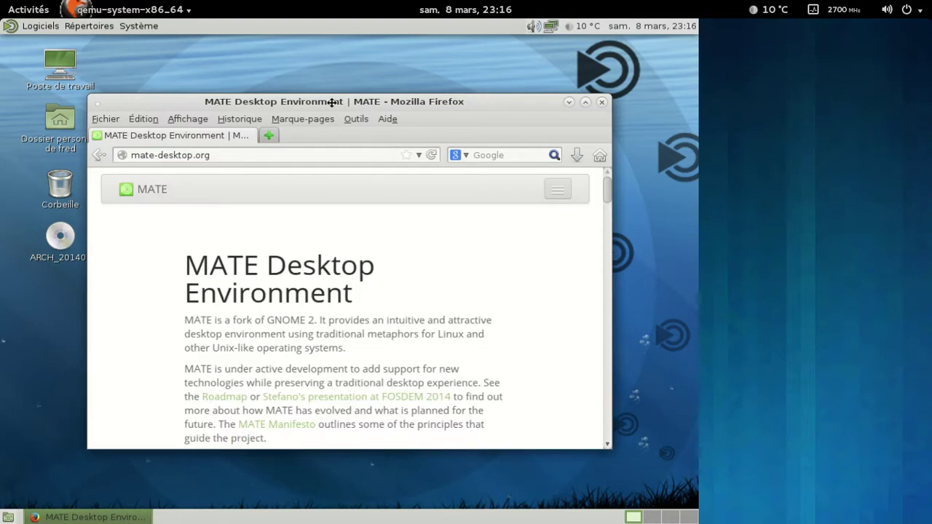
# Move the Firefox window up, enlarge it toward the lower part of the desktop, and hide its menu bar.
pyautogui.moveTo(334, 105); pyautogui.dragTo(313, 55)
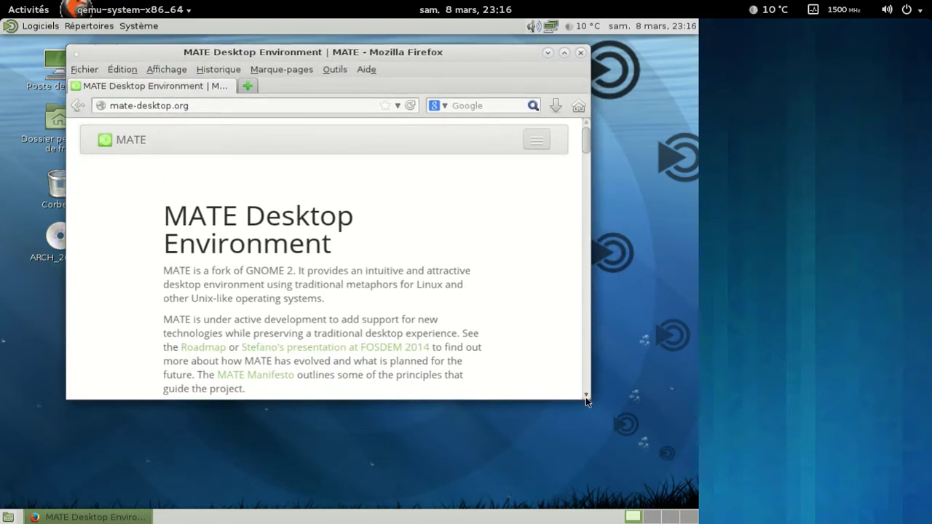
pyautogui.scroll(-5, 587, 393)
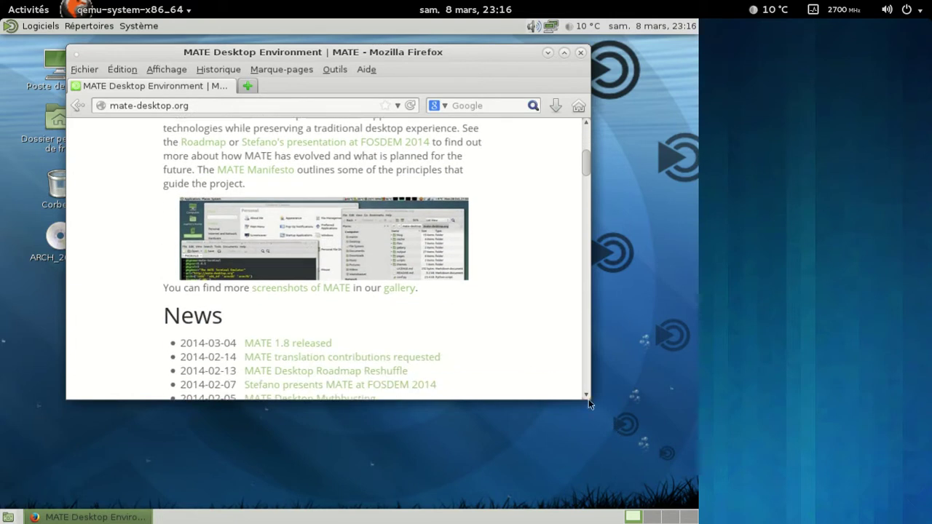
pyautogui.moveTo(593, 397); pyautogui.dragTo(647, 465)
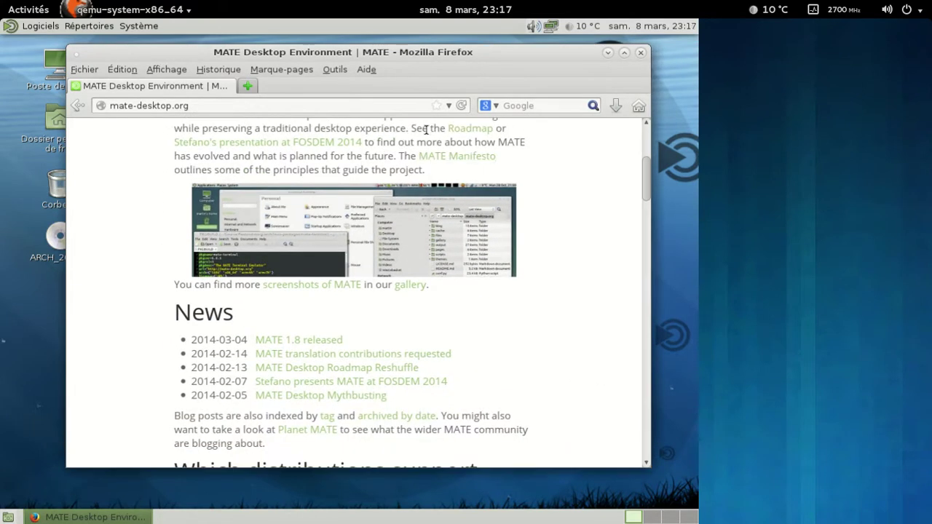
pyautogui.rightClick(410, 78)
pyautogui.click(446, 82)
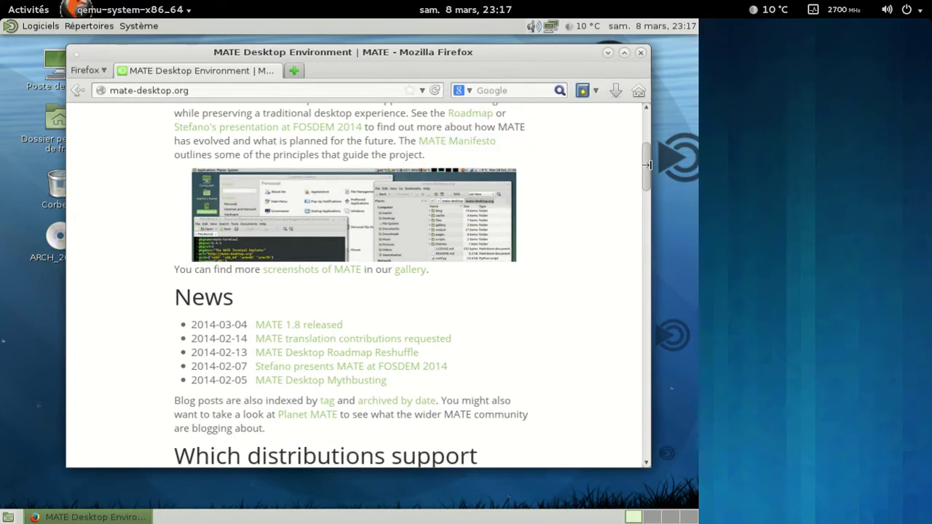
# Open the "MATE 1.8 released" news post, read through its list of changes, and close Firefox.
pyautogui.moveTo(646, 169)
pyautogui.mouseDown()
pyautogui.moveTo(653, 119)
pyautogui.moveTo(650, 173)
pyautogui.mouseUp()
pyautogui.click(331, 326)
pyautogui.scroll(-4, 548, 297)
pyautogui.scroll(-10, 548, 297)
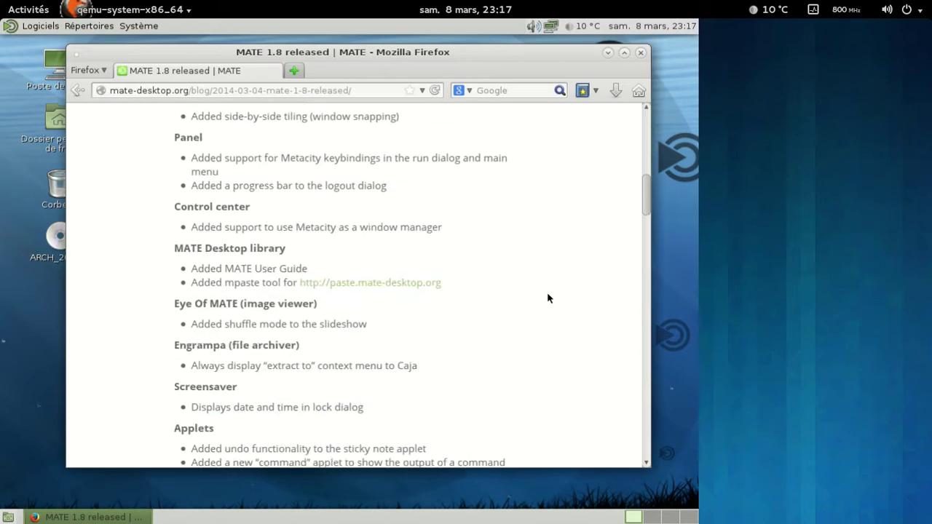
pyautogui.scroll(-6, 548, 297)
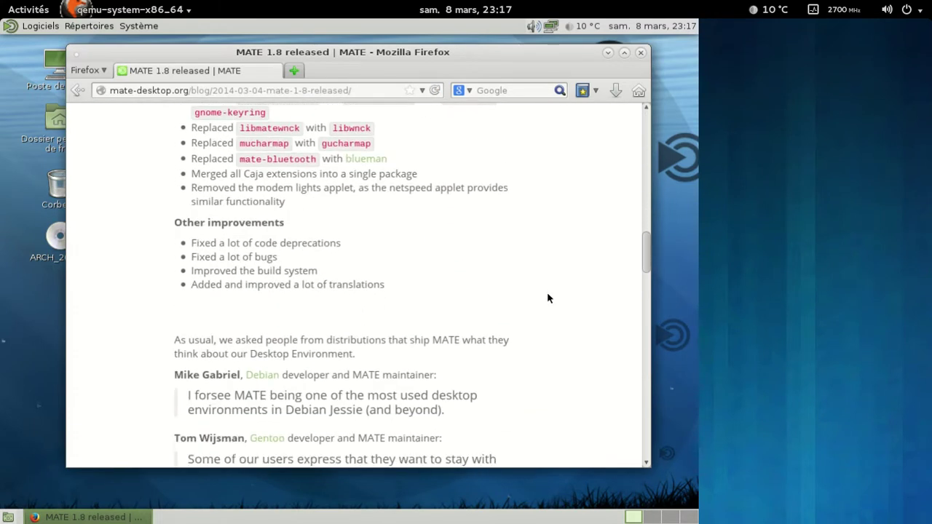
pyautogui.click(640, 54)
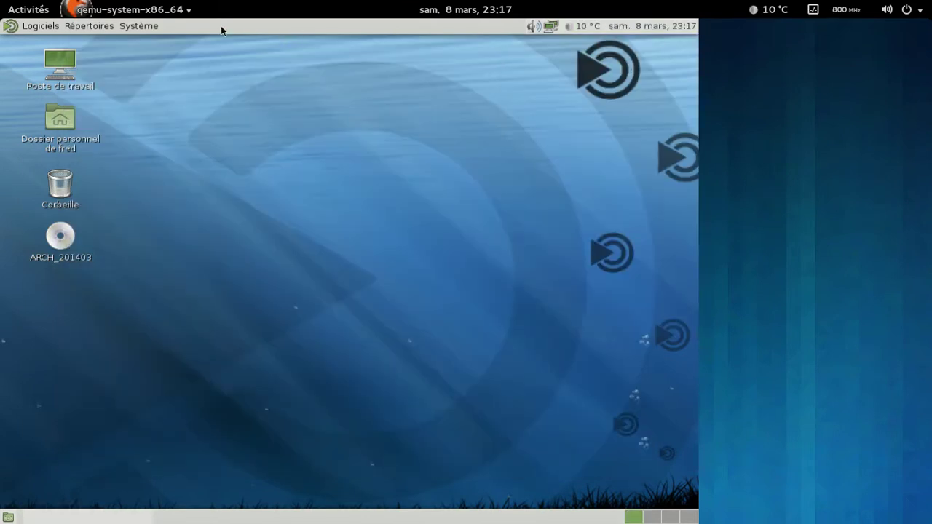
# Shut down the MATE virtual machine with "Éteindre".
pyautogui.click(136, 26)
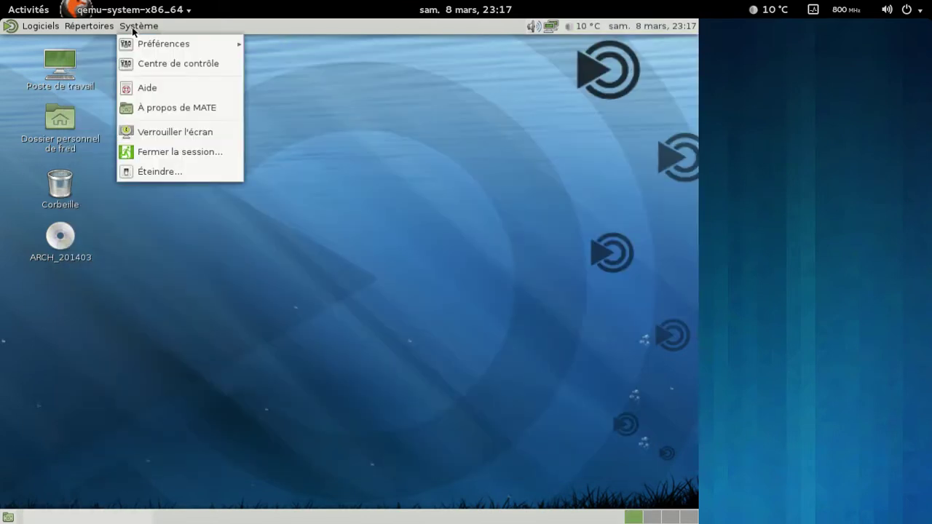
pyautogui.click(164, 170)
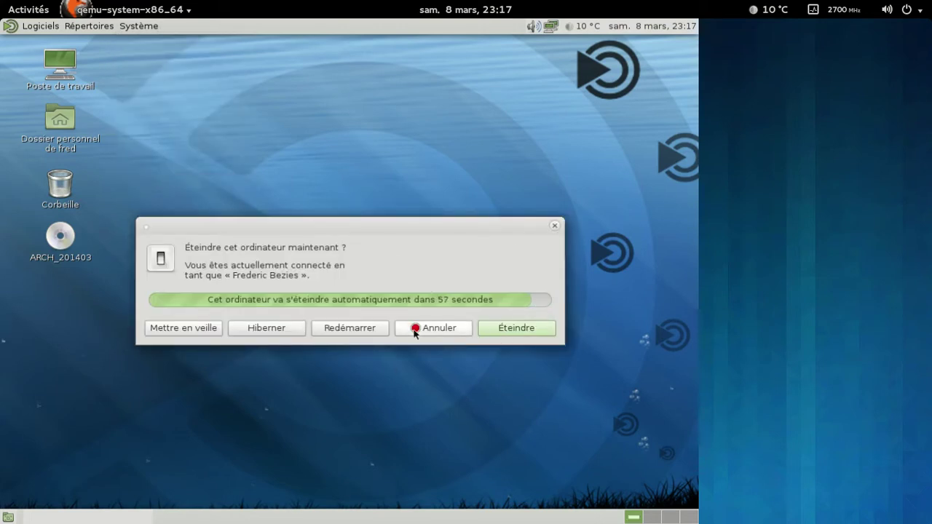
pyautogui.click(529, 337)
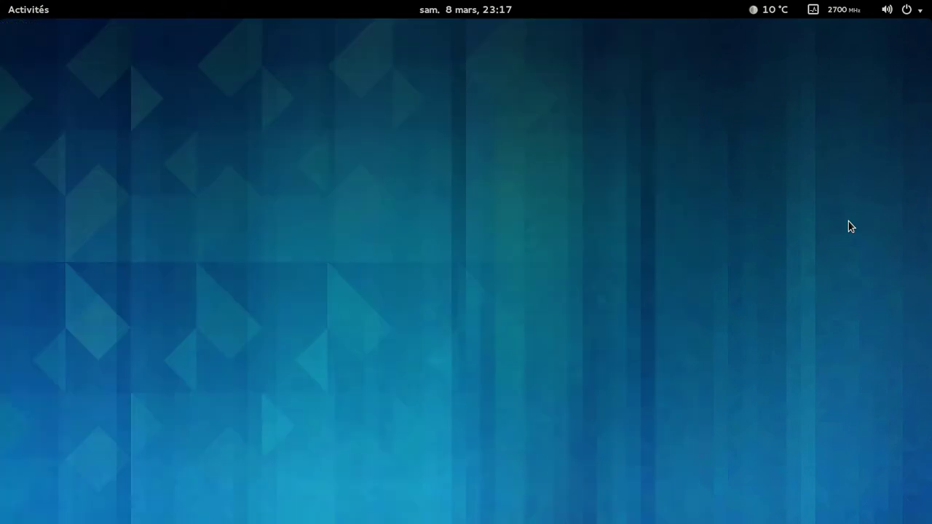
# Open the screen recorder's recording options from the host desktop's message tray.
pyautogui.press('super+m')
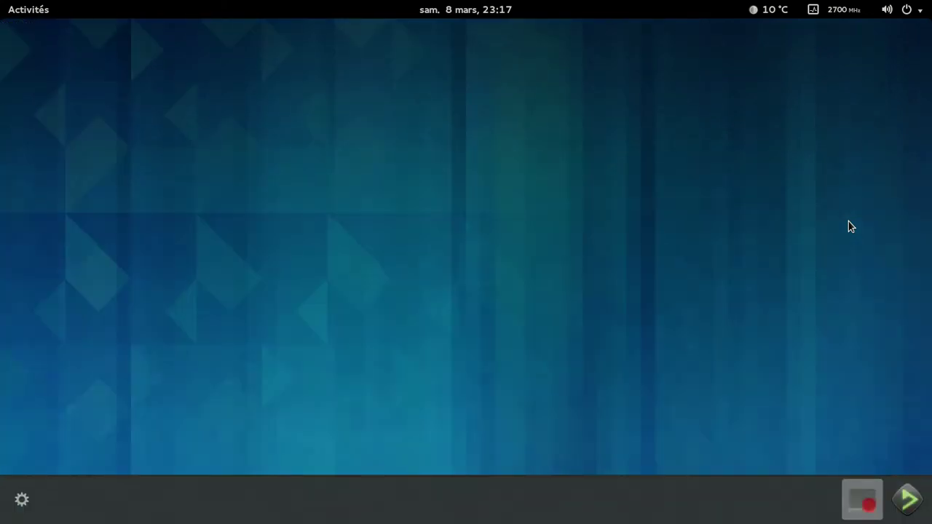
pyautogui.click(874, 510)
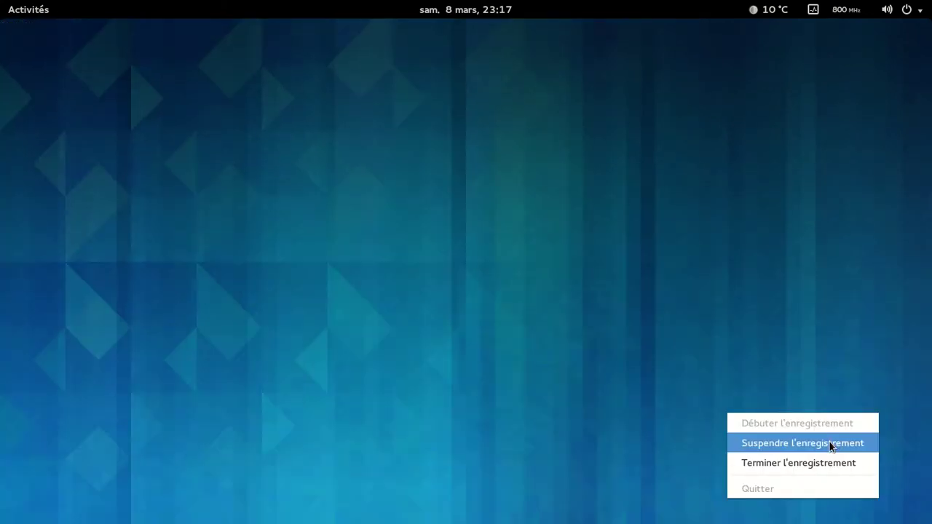